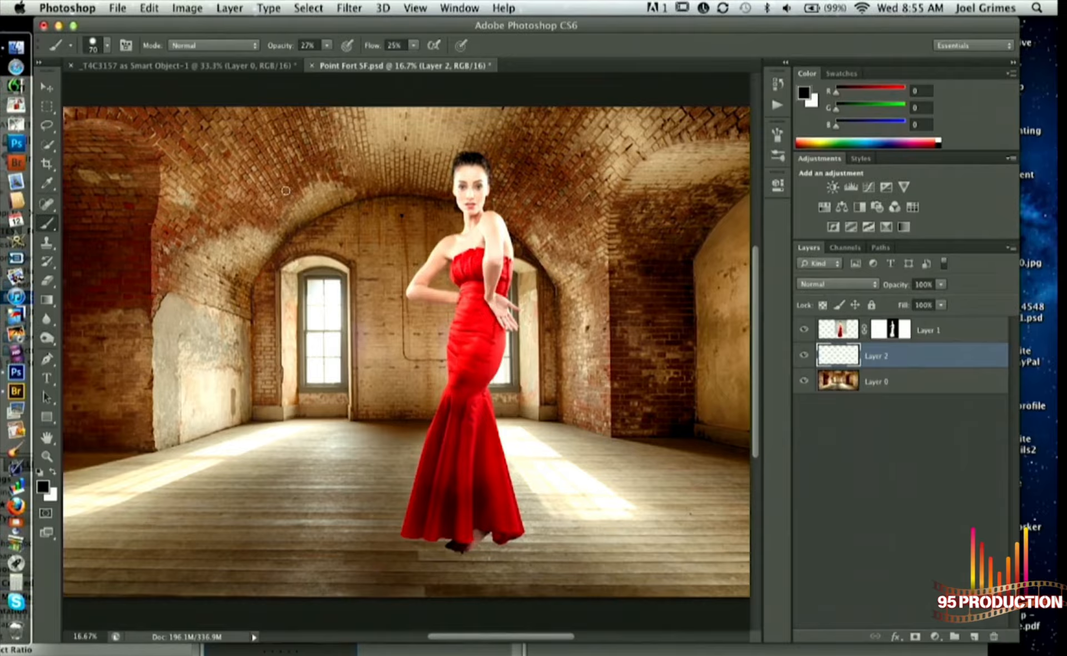
# Set the brush opacity to 24% and keep its blending mode at Normal.
pyautogui.moveTo(289, 47); pyautogui.dragTo(283, 50)
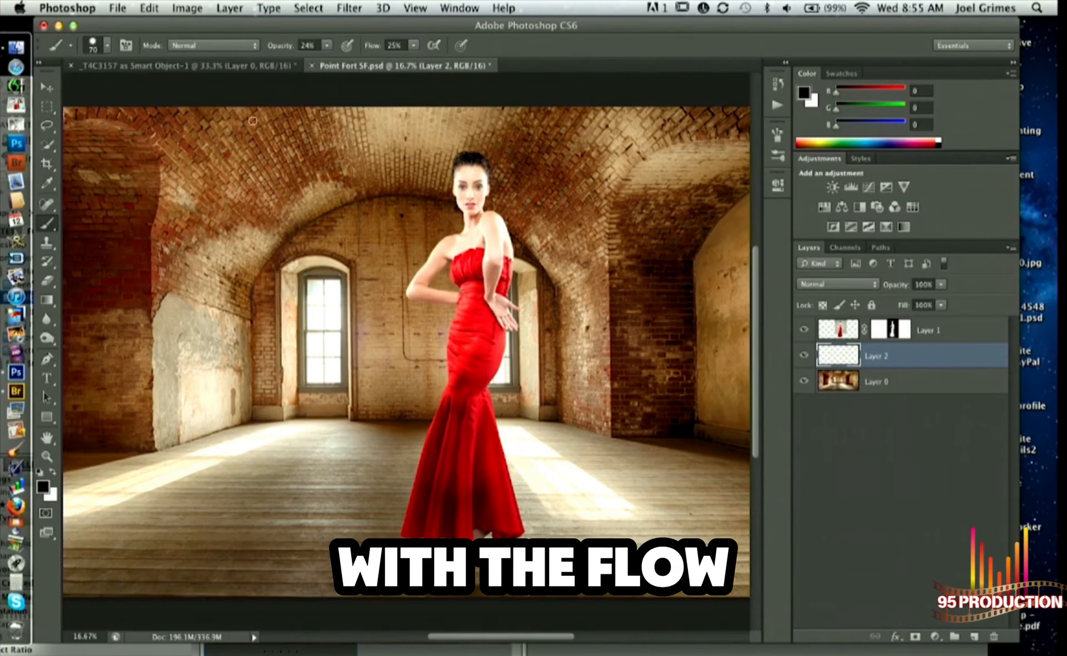
pyautogui.click(201, 47)
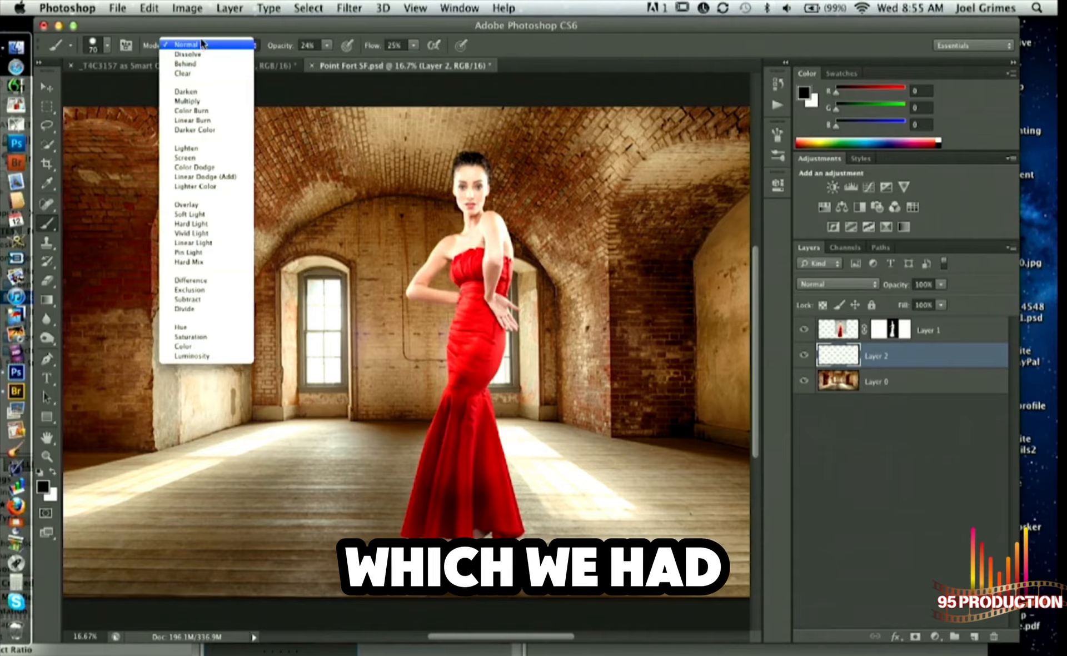
pyautogui.click(204, 46)
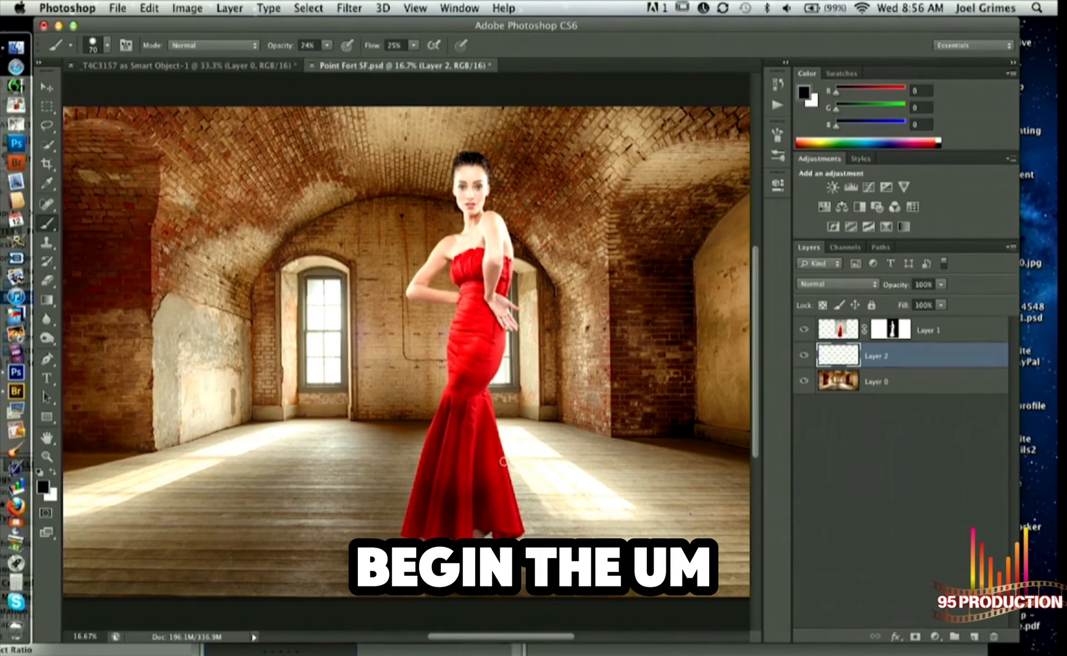
# Enlarge the brush to 200 px and set its hardness to 0% for painting the shadow beneath the dress.
pyautogui.press(']')
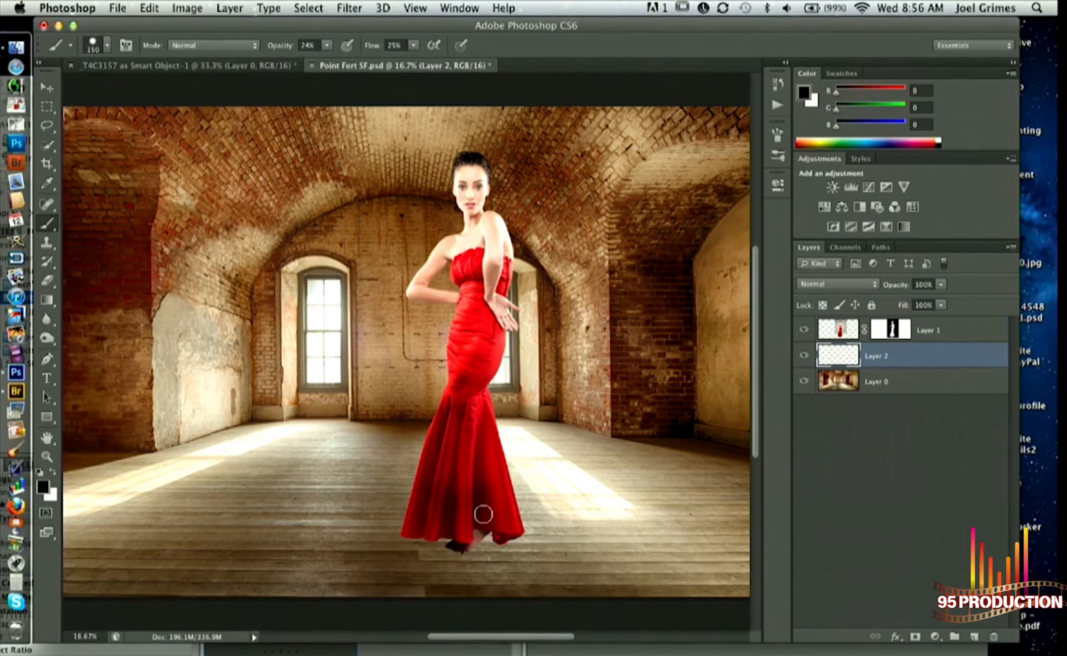
pyautogui.press(']')
pyautogui.press(']')
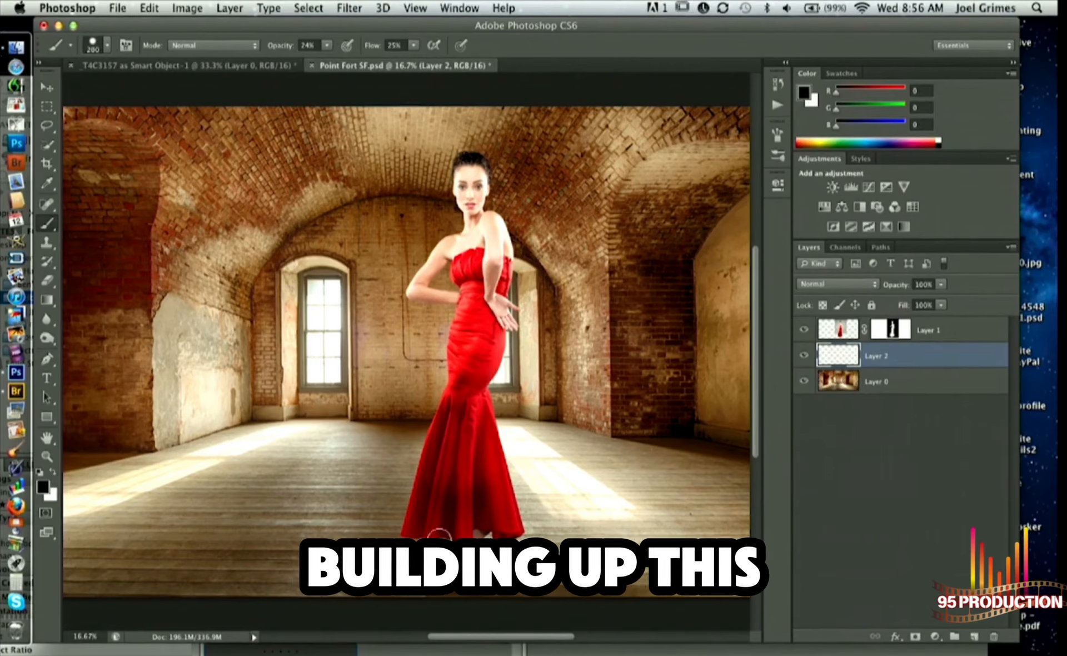
pyautogui.rightClick(476, 509)
pyautogui.moveTo(511, 535); pyautogui.dragTo(495, 535)
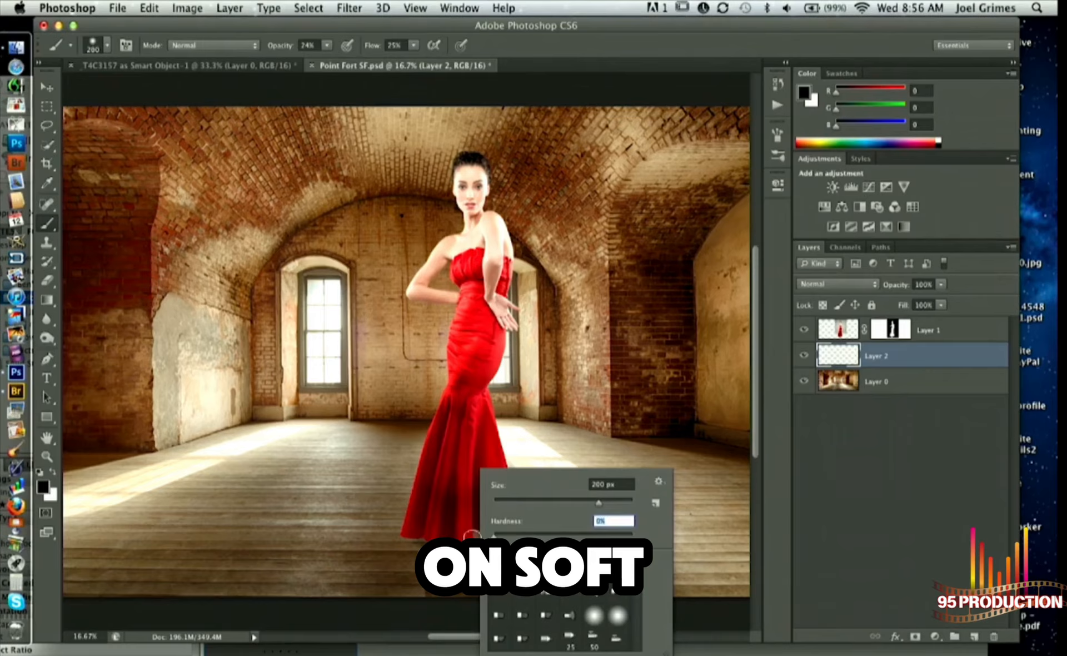
pyautogui.press('Return')
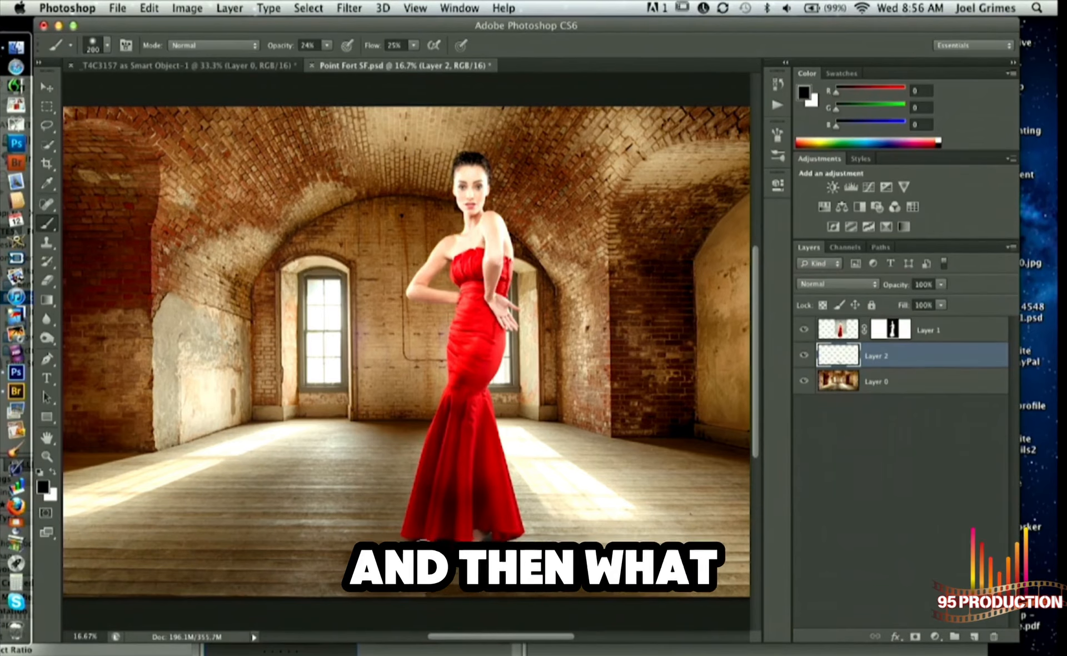
# Enlarge the brush to 400 px and paint a soft black shadow on Layer 2 from the dress hem toward the foreground.
pyautogui.press(']')
pyautogui.press(']')
pyautogui.press(']')
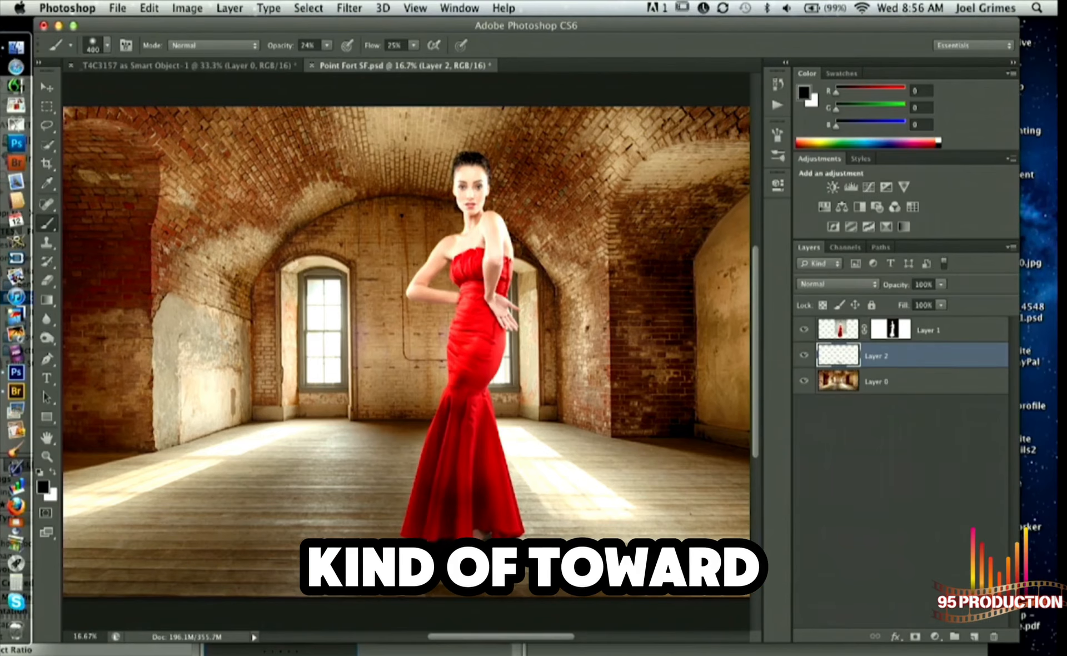
pyautogui.moveTo(488, 544)
pyautogui.mouseDown()
pyautogui.moveTo(529, 575)
pyautogui.moveTo(487, 562)
pyautogui.moveTo(476, 580)
pyautogui.moveTo(452, 586)
pyautogui.mouseUp()
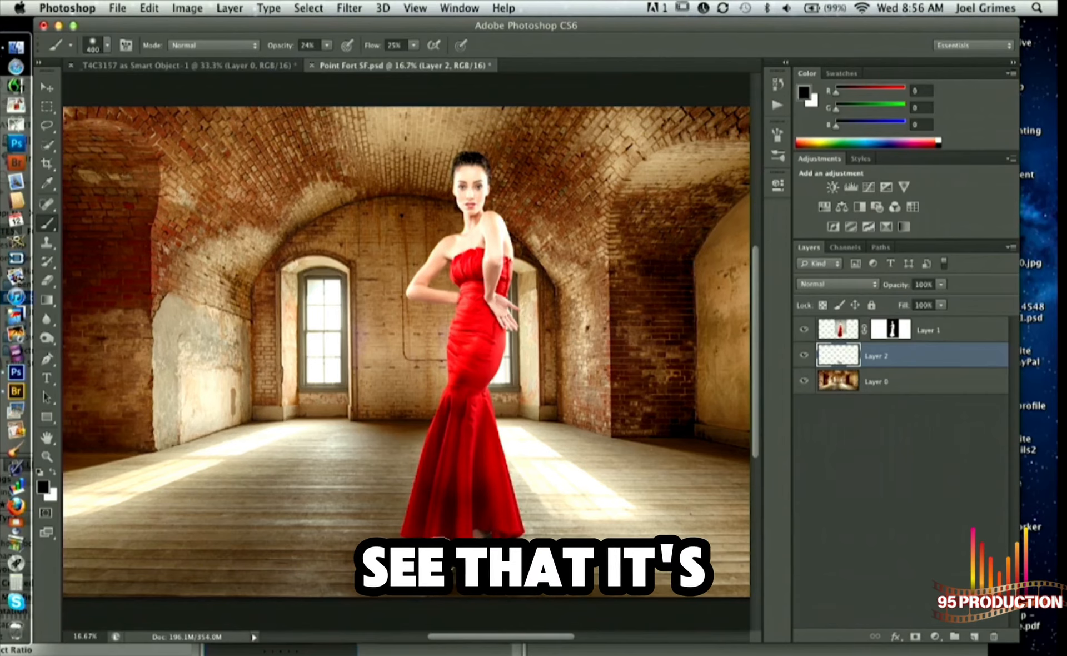
pyautogui.moveTo(462, 582)
pyautogui.mouseDown()
pyautogui.moveTo(484, 548)
pyautogui.moveTo(541, 592)
pyautogui.moveTo(493, 585)
pyautogui.mouseUp()
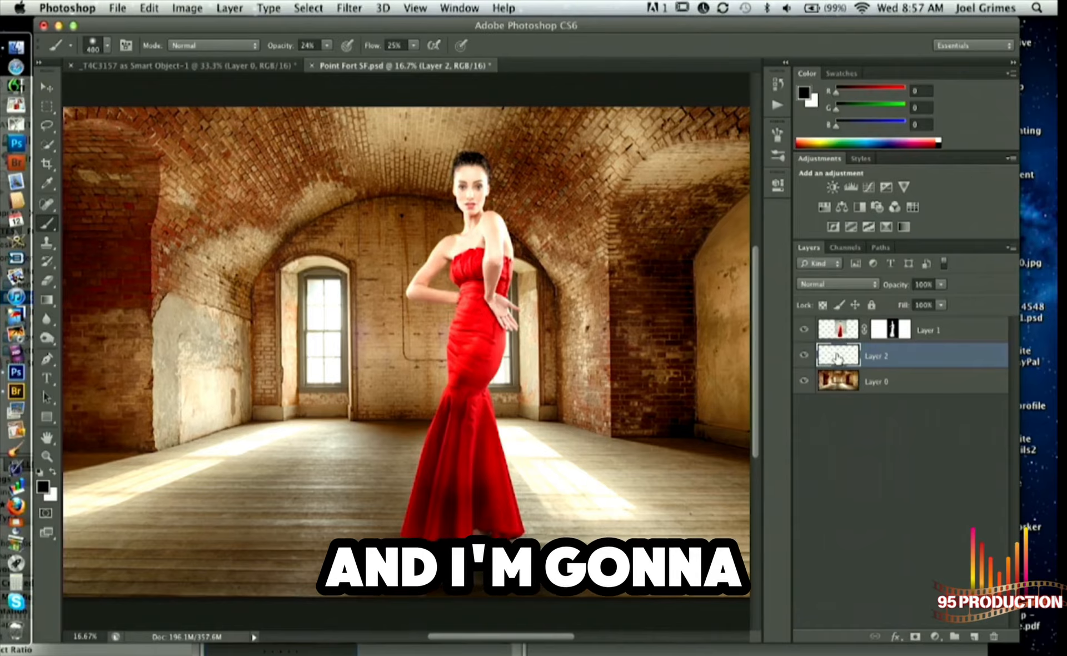
# Switch to the Eraser and set it to 10% opacity and 15% flow for softening the floor shadow.
pyautogui.click(46, 280)
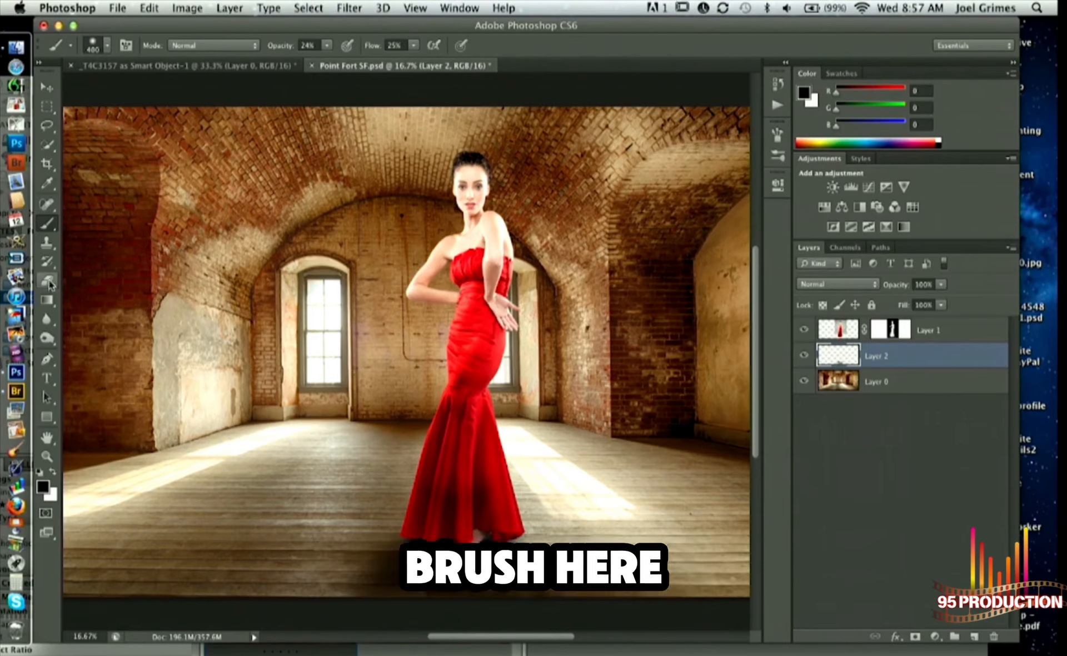
pyautogui.moveTo(222, 52)
pyautogui.mouseDown()
pyautogui.moveTo(233, 50)
pyautogui.moveTo(218, 49)
pyautogui.mouseUp()
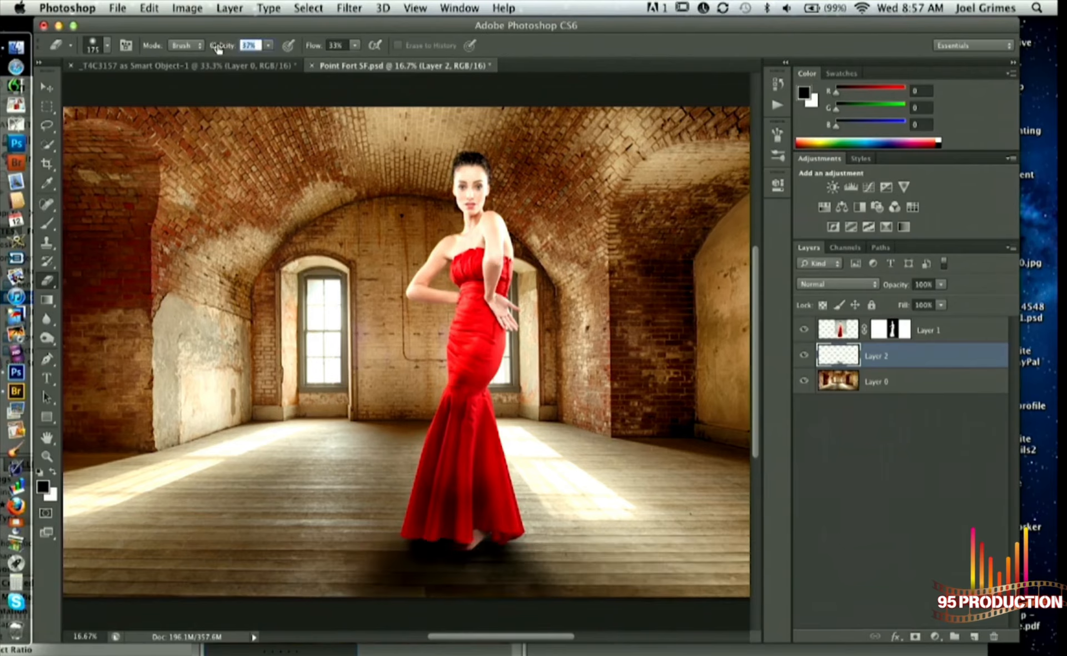
pyautogui.click(329, 48)
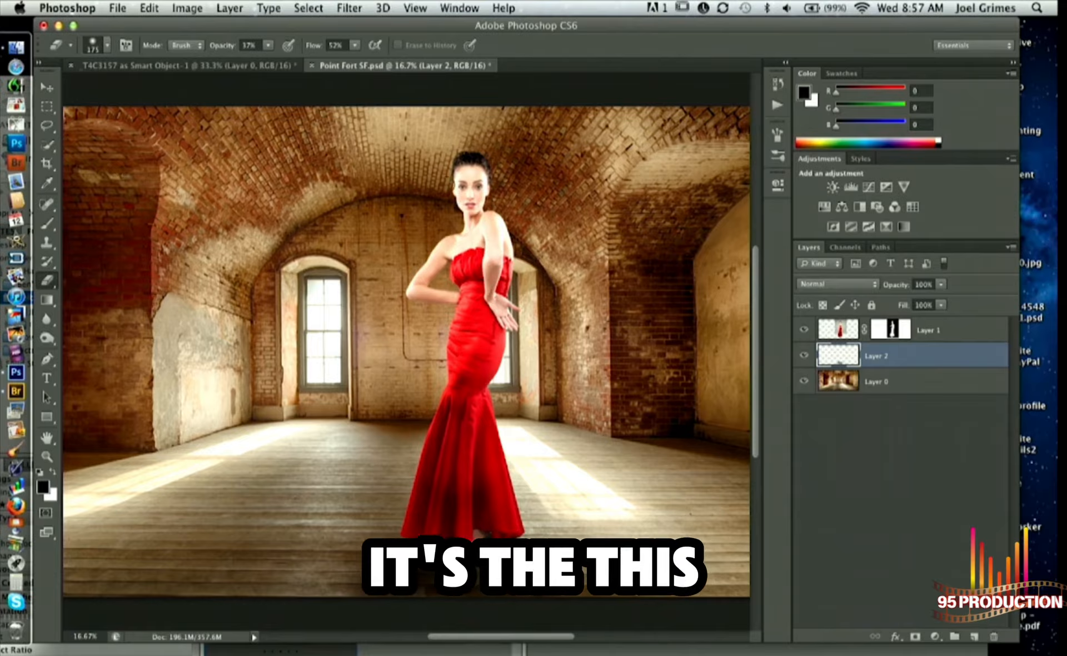
pyautogui.moveTo(225, 46); pyautogui.dragTo(221, 46)
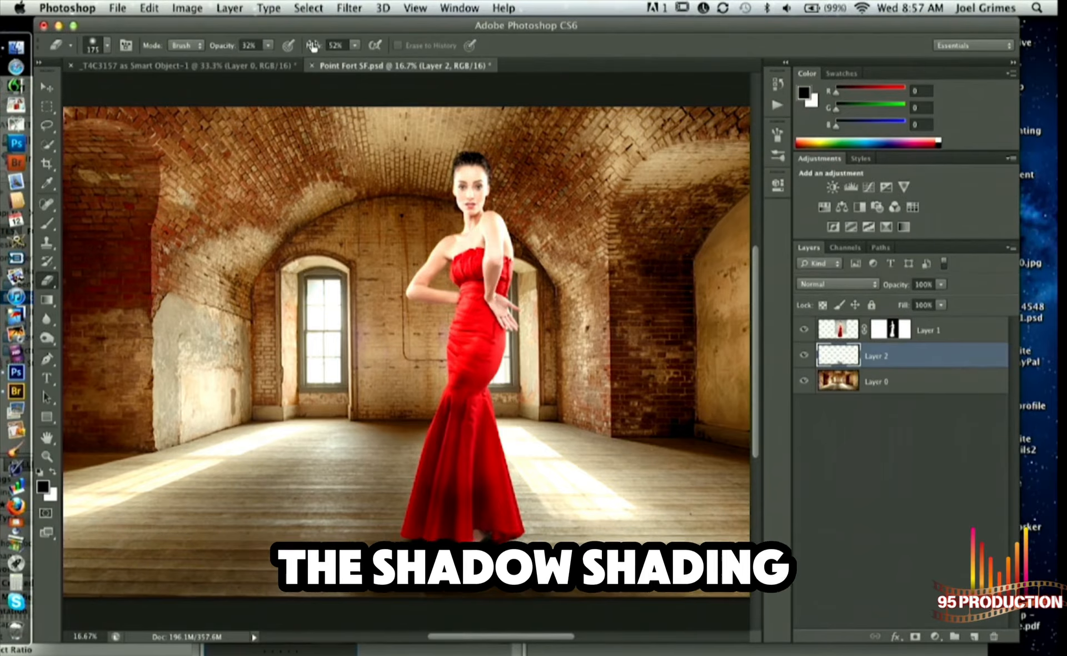
pyautogui.moveTo(312, 45); pyautogui.dragTo(310, 52)
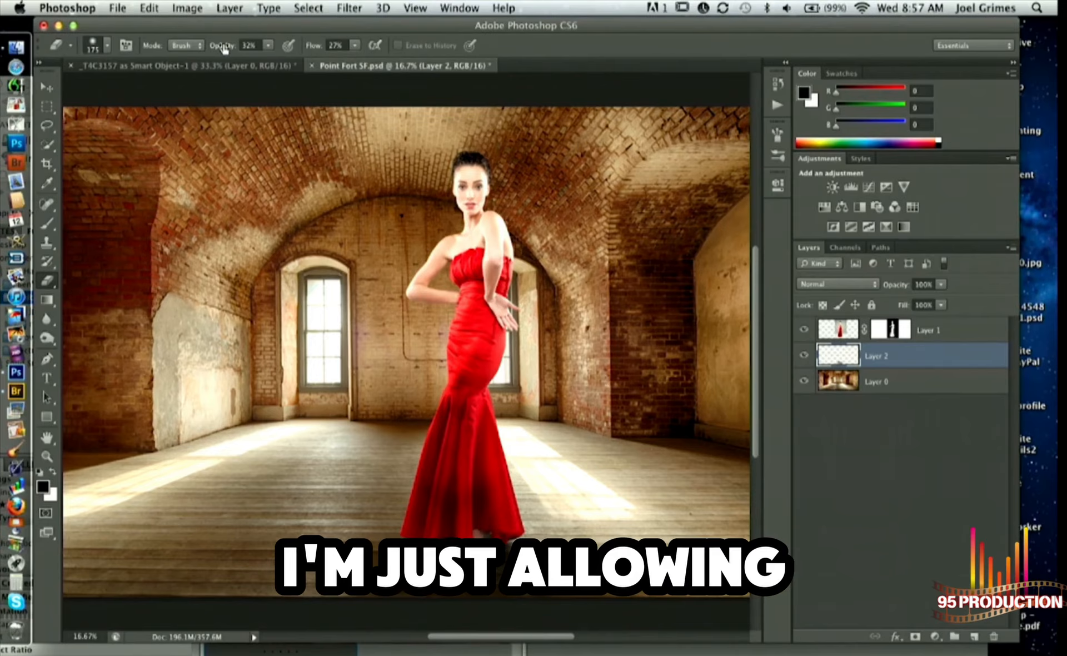
pyautogui.moveTo(224, 49); pyautogui.dragTo(218, 49)
pyautogui.moveTo(322, 48); pyautogui.dragTo(320, 49)
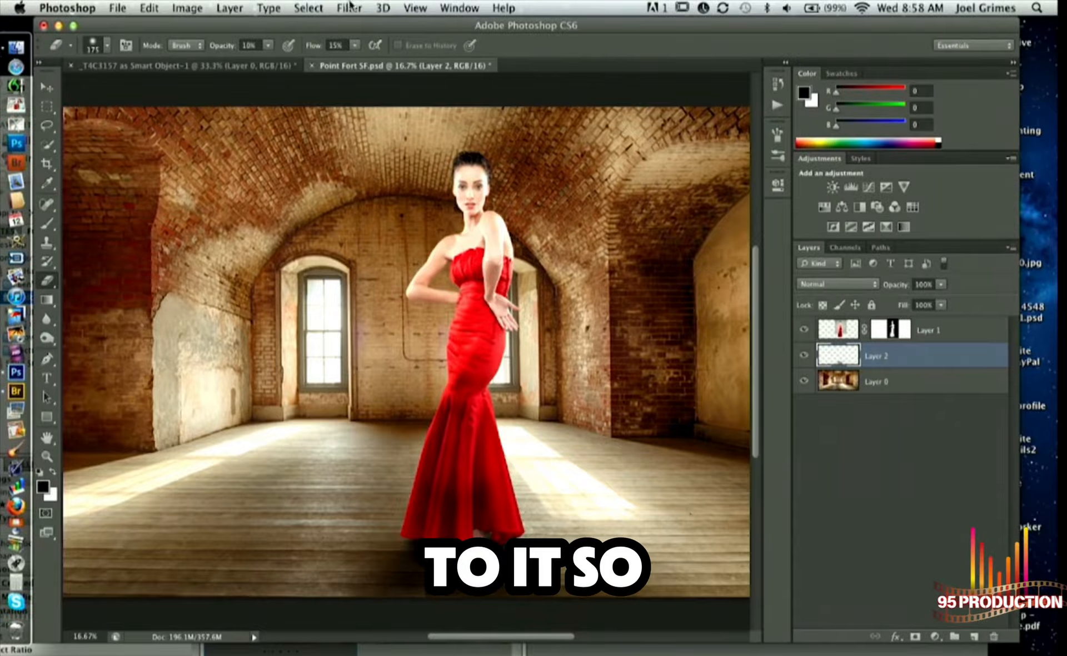
# Apply the Add Noise filter to the shadow on Layer 2 with an amount of 5% and Uniform distribution.
pyautogui.click(348, 7)
pyautogui.moveTo(407, 208)
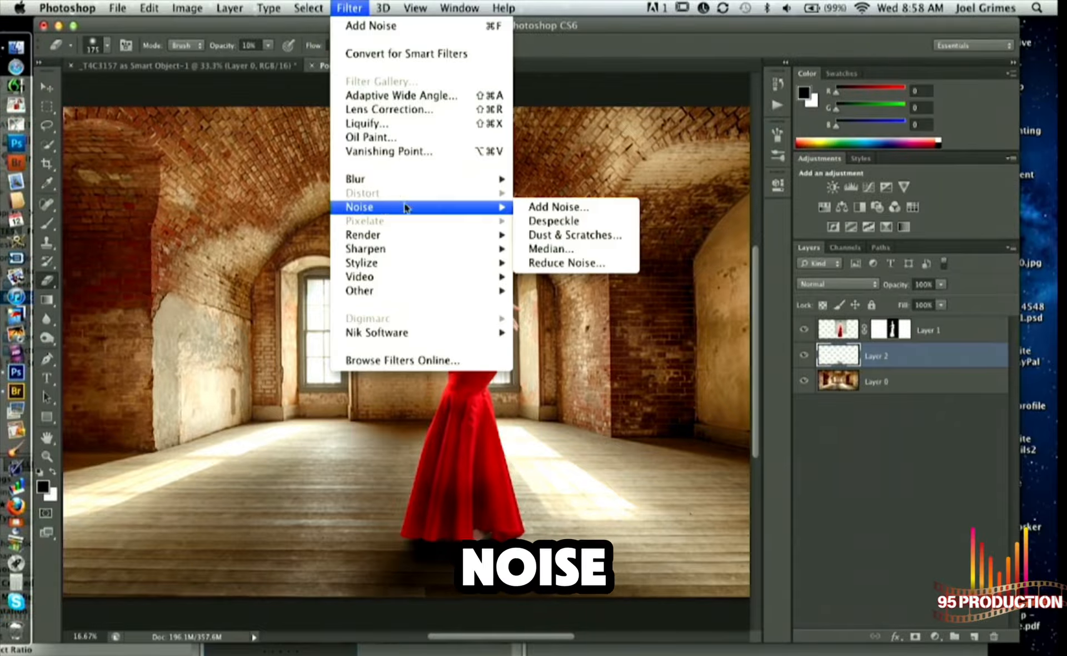
pyautogui.click(558, 206)
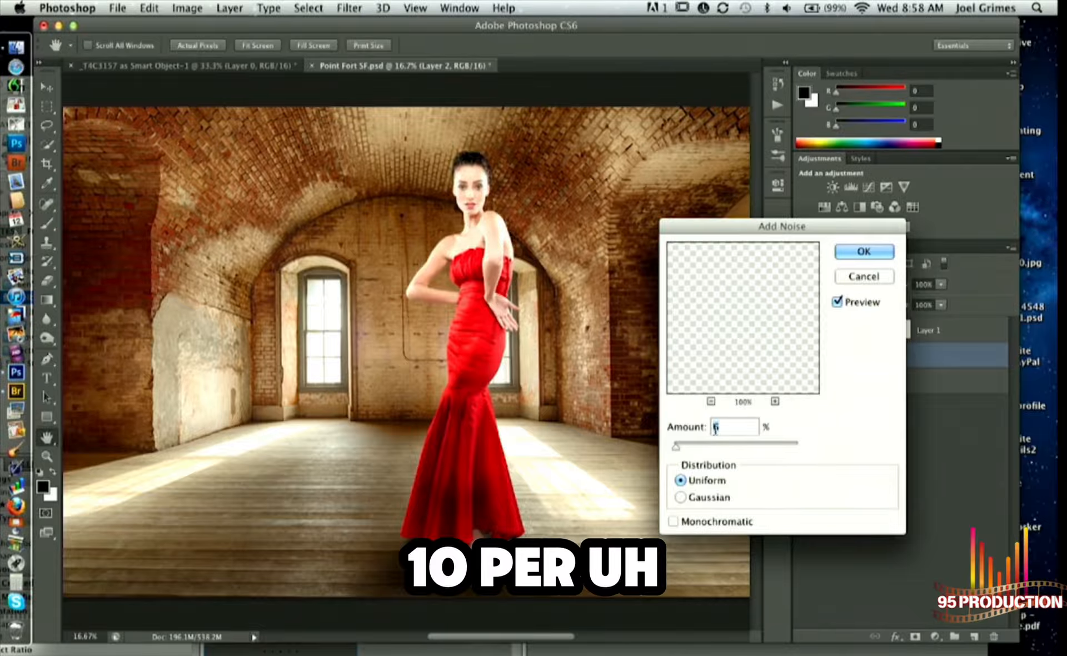
pyautogui.write('6')
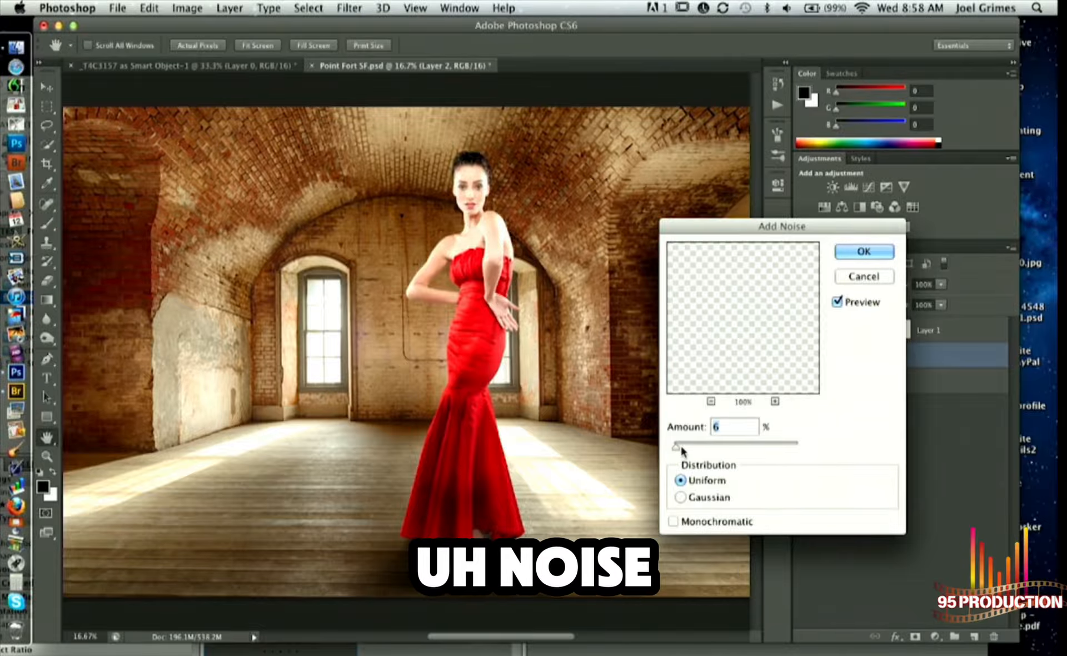
pyautogui.press('super+plus')
pyautogui.press('super+plus')
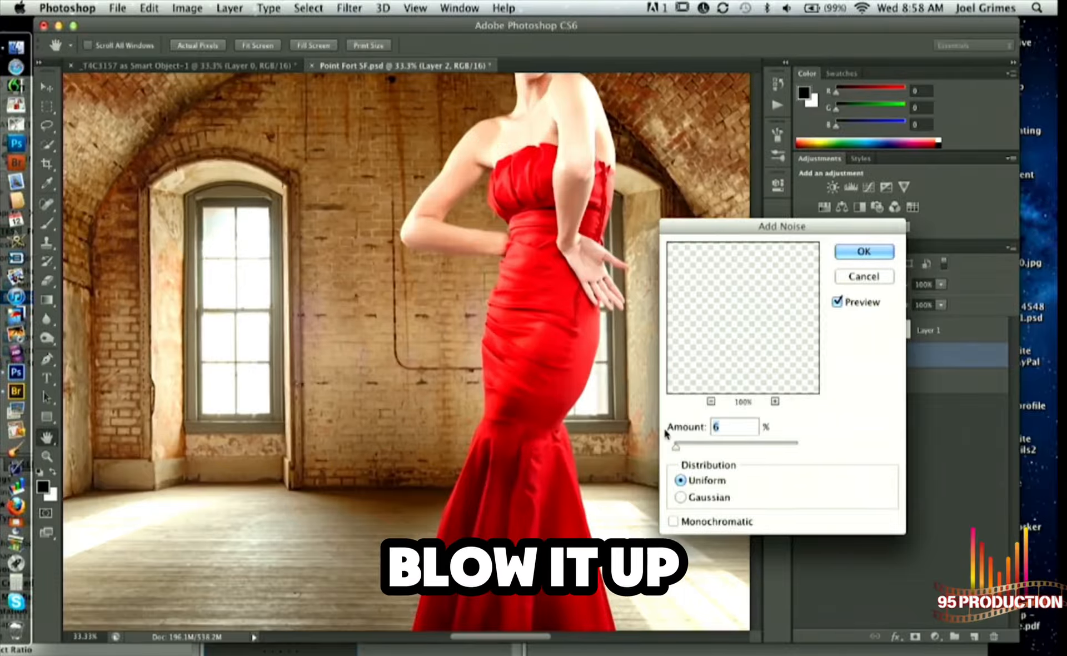
pyautogui.moveTo(551, 424); pyautogui.dragTo(516, 287)
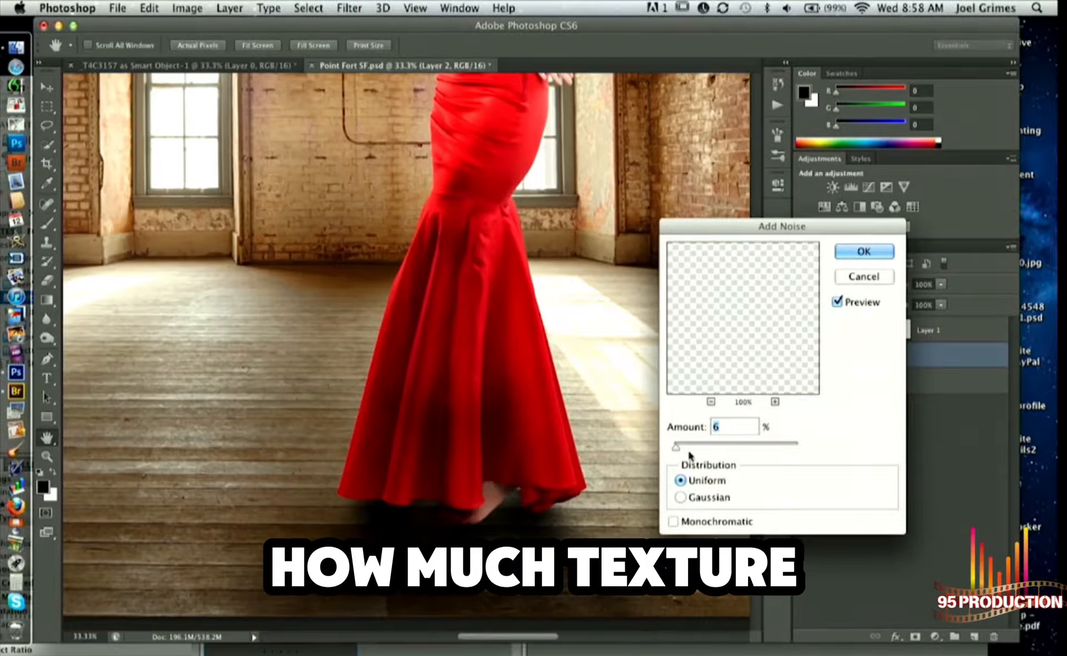
pyautogui.moveTo(676, 446); pyautogui.dragTo(676, 448)
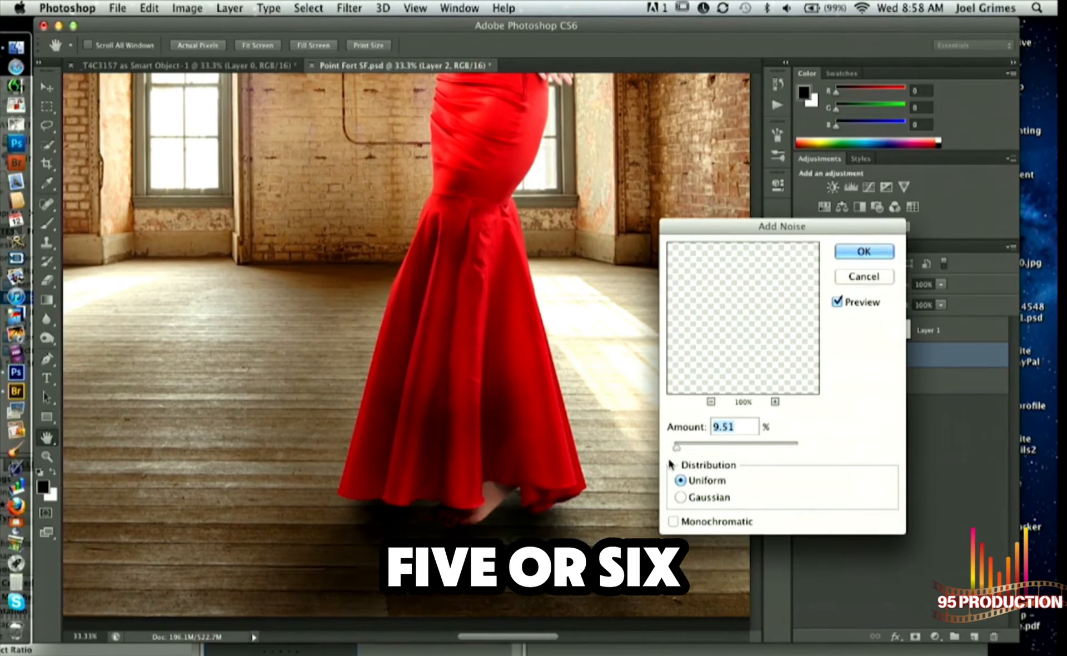
pyautogui.write('5')
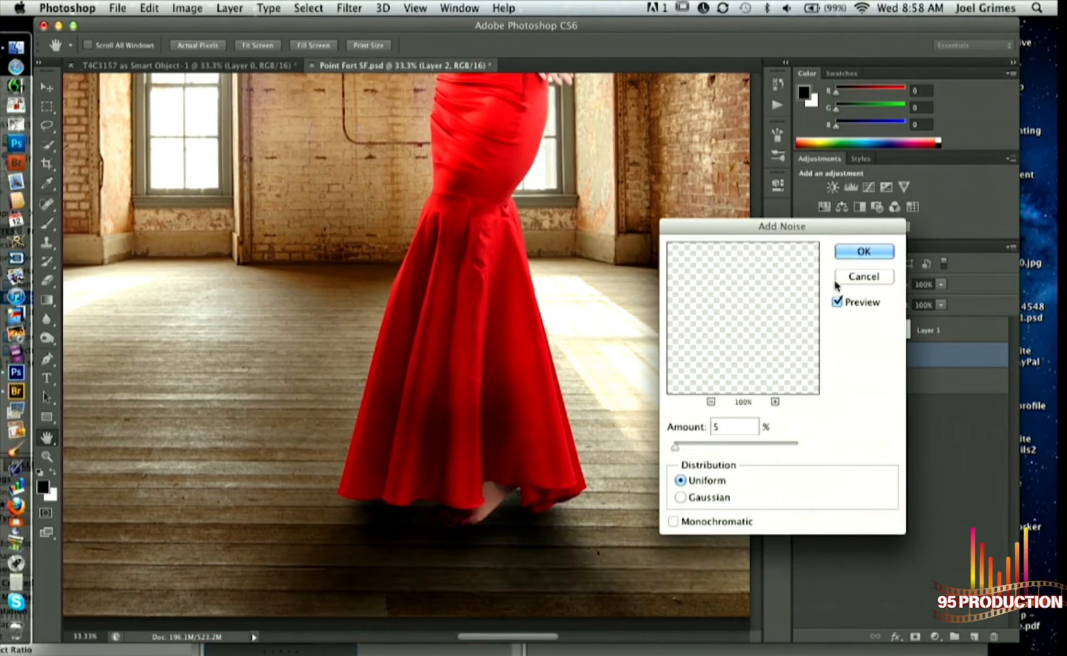
pyautogui.click(862, 252)
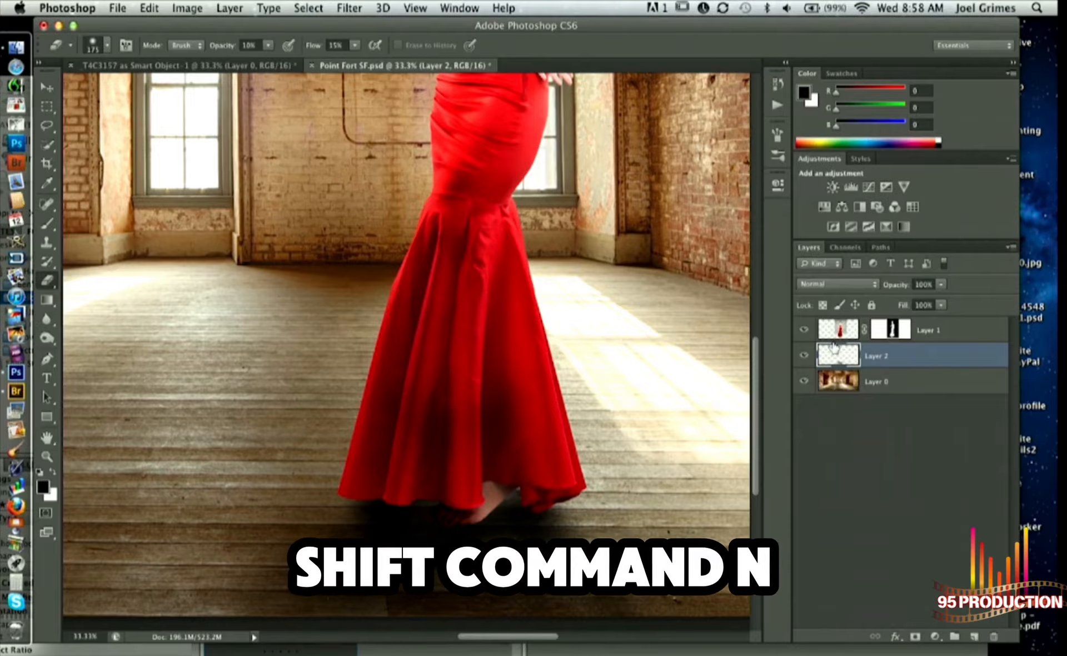
# Add a new blank layer above Layer 2 and set the Brush tool to 32% opacity and 34% flow.
pyautogui.press('super+shift+n')
pyautogui.click(677, 285)
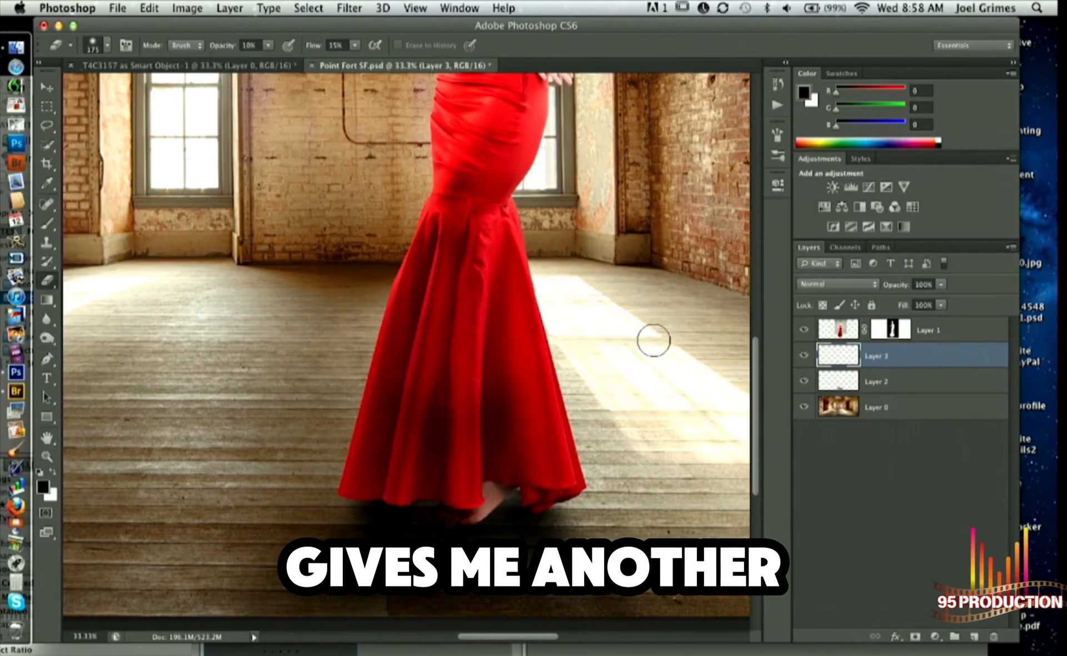
pyautogui.click(47, 222)
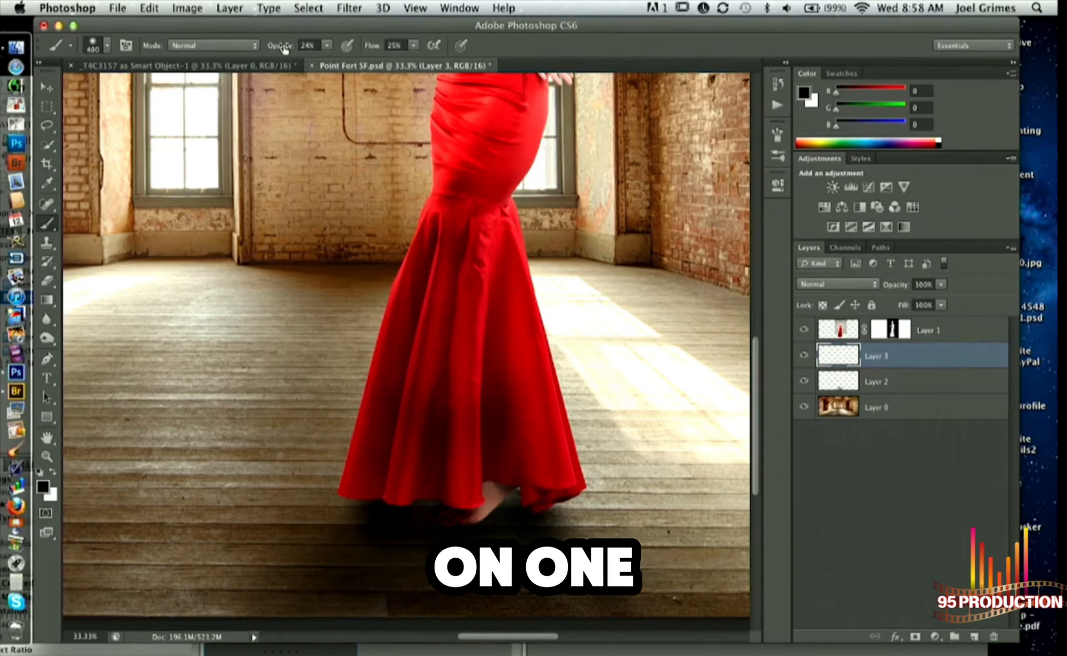
pyautogui.moveTo(284, 50); pyautogui.dragTo(295, 49)
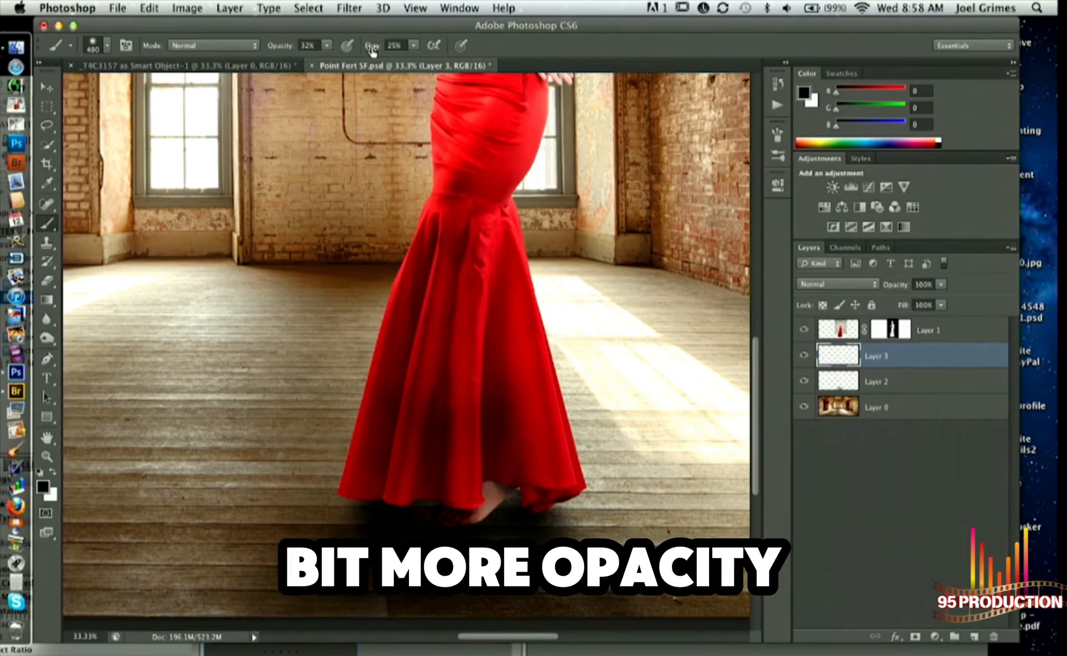
pyautogui.moveTo(373, 48); pyautogui.dragTo(379, 48)
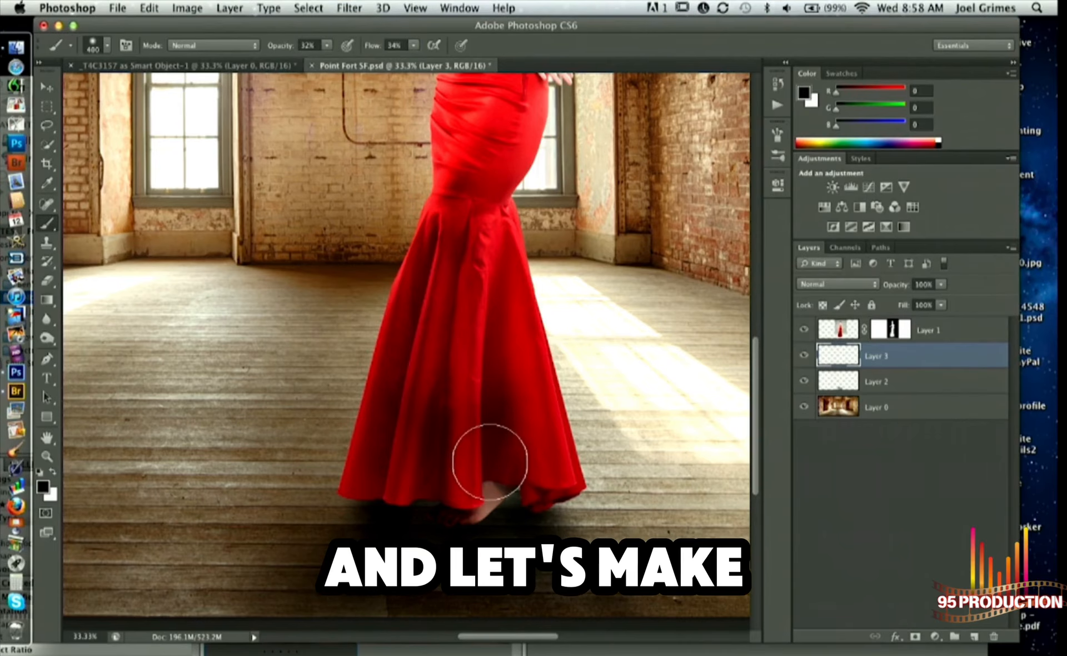
# Shrink the brush to 100 px and paint a darker contact shadow on the new layer beneath the dress hem and foot.
pyautogui.press('[')
pyautogui.press('[')
pyautogui.press('[')
pyautogui.press('[')
pyautogui.press('[')
pyautogui.press('[')
pyautogui.press('[')
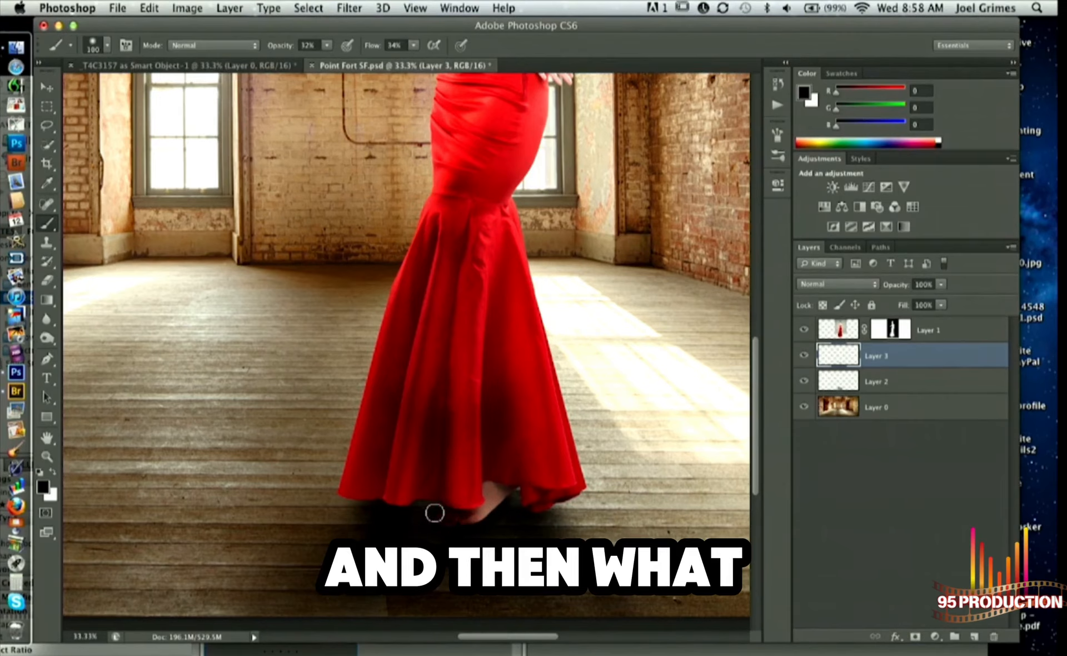
pyautogui.moveTo(435, 512)
pyautogui.mouseDown()
pyautogui.moveTo(501, 529)
pyautogui.moveTo(448, 529)
pyautogui.mouseUp()
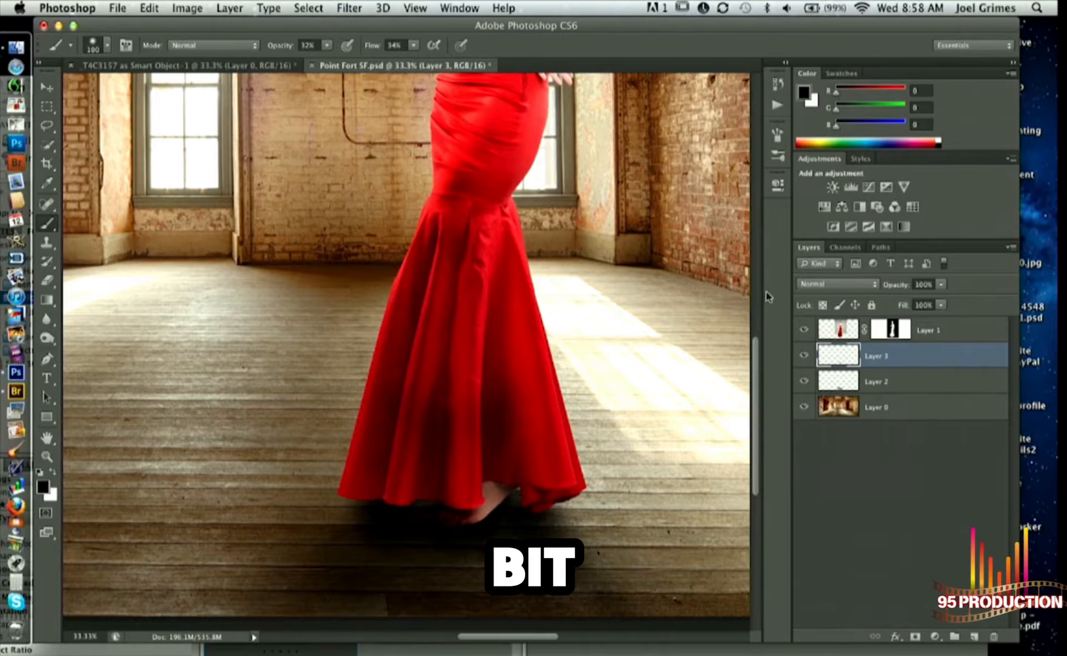
# Reapply the last Add Noise filter to the contact shadow layer.
pyautogui.click(349, 8)
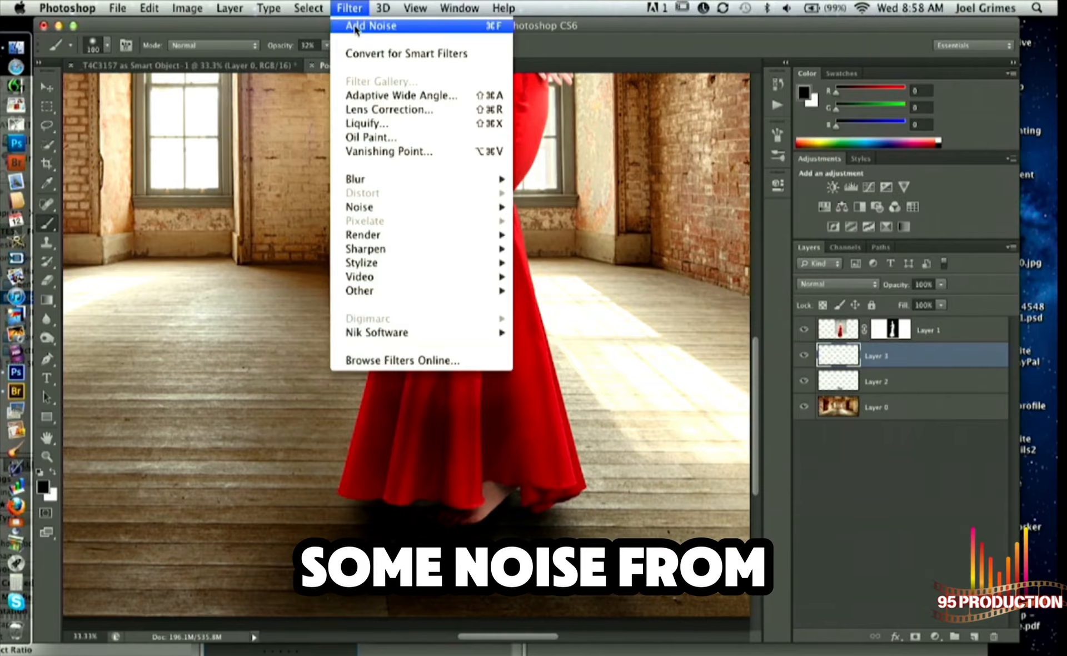
pyautogui.click(356, 26)
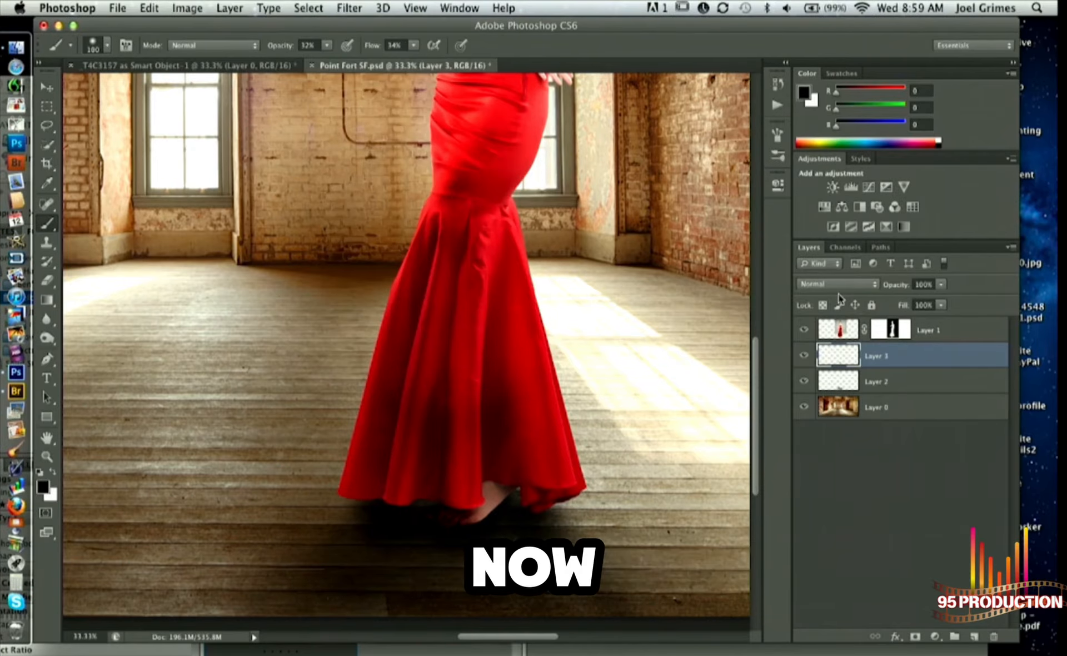
# Fine-tune the opacity of the two shadow layers, setting Layer 2 to 91%, and select the model's Layer 1.
pyautogui.press('super+0')
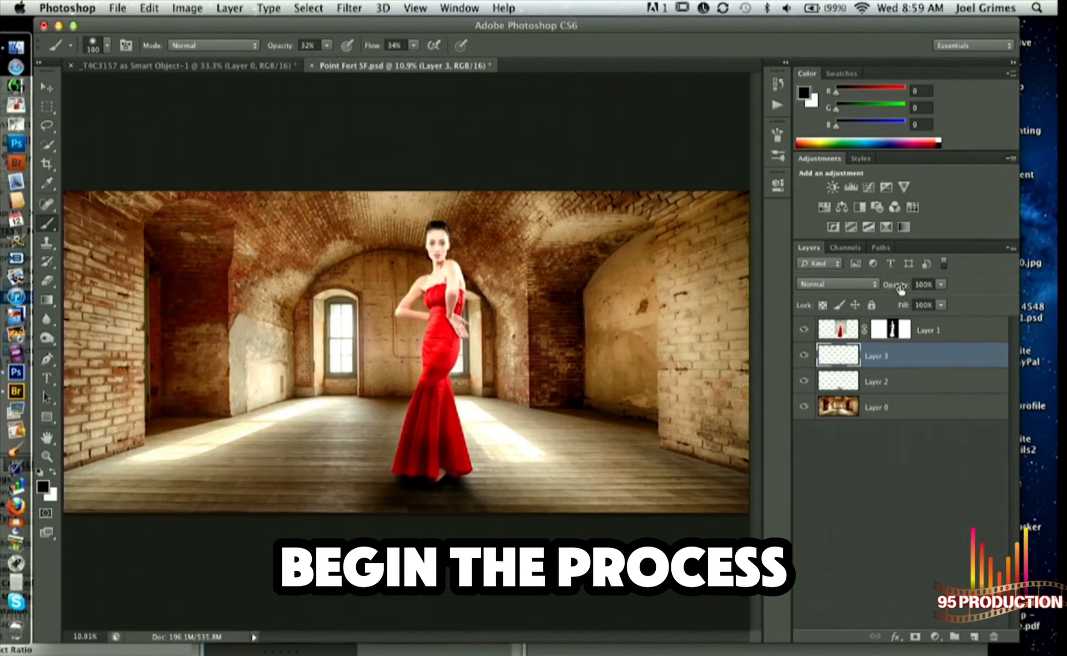
pyautogui.moveTo(894, 287); pyautogui.dragTo(892, 289)
pyautogui.click(877, 382)
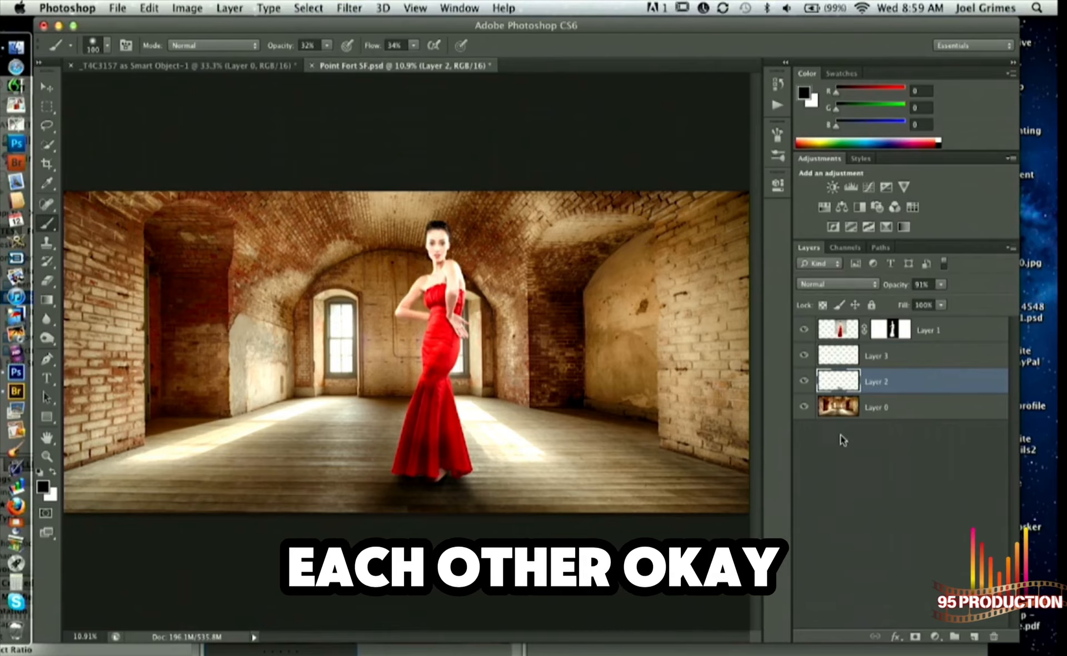
pyautogui.click(958, 330)
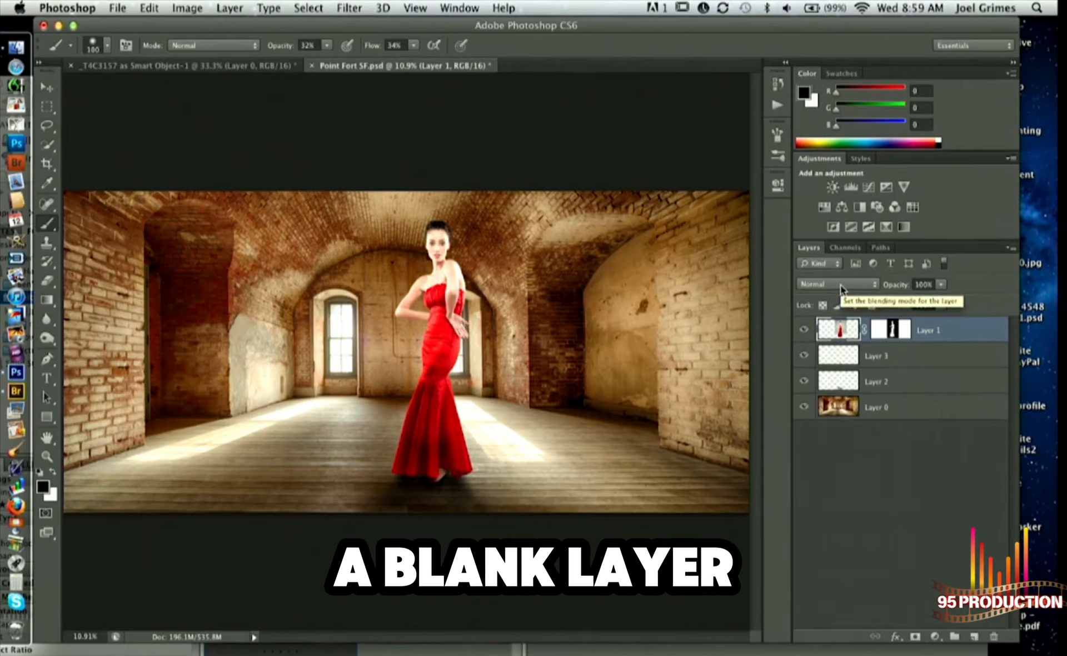
# Add a new layer above the model in Overlay mode, filled with the 50% gray neutral color.
pyautogui.press('super+shift+n')
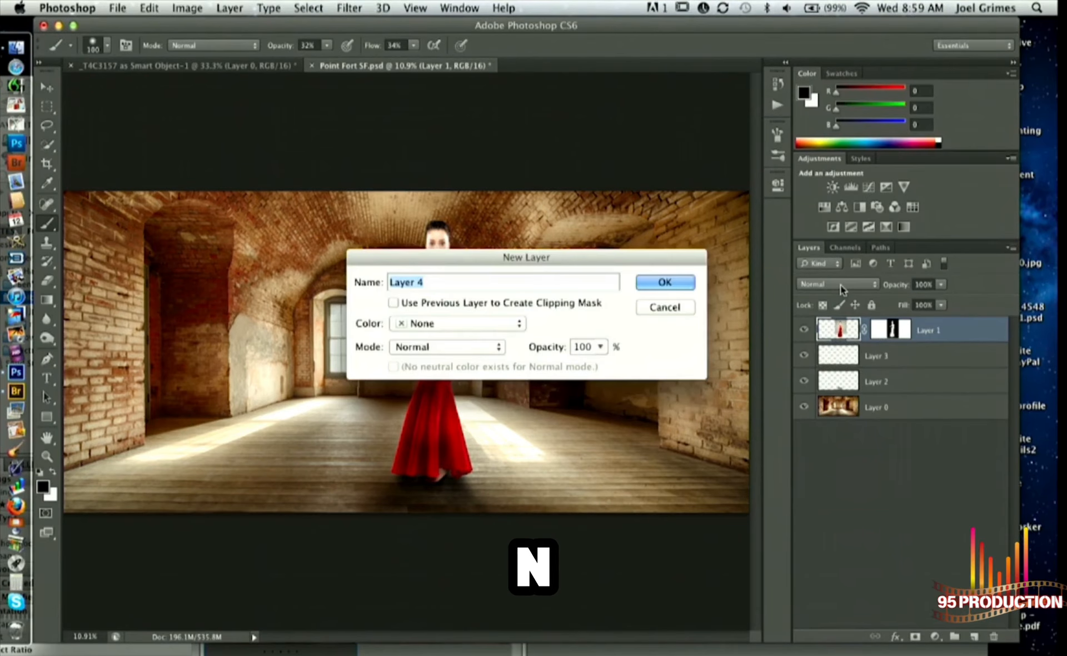
pyautogui.click(440, 348)
pyautogui.click(425, 533)
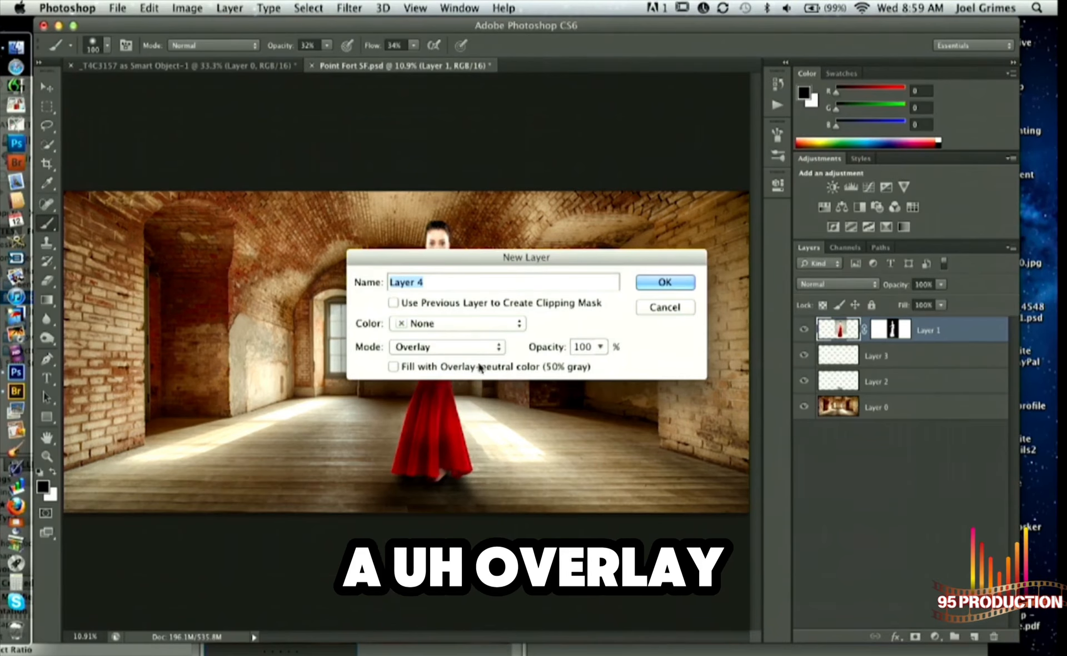
pyautogui.click(393, 366)
pyautogui.click(661, 285)
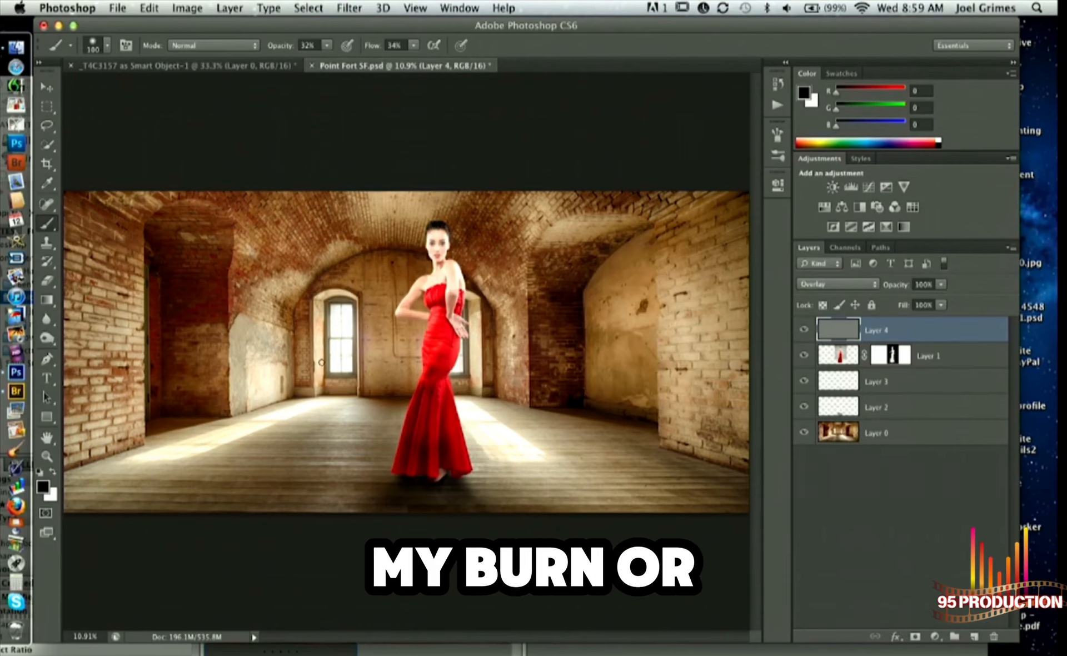
# Burn the shadows of the red dress, from bodice to hem and foot, on the gray overlay layer at 13% exposure.
pyautogui.click(47, 338)
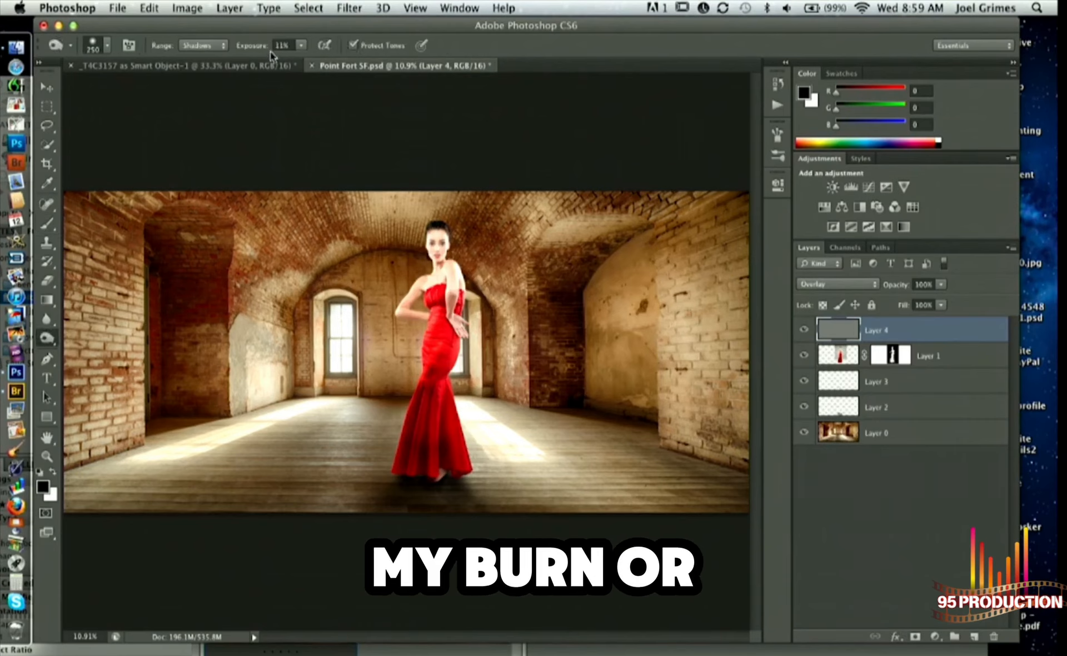
pyautogui.moveTo(253, 47); pyautogui.dragTo(254, 48)
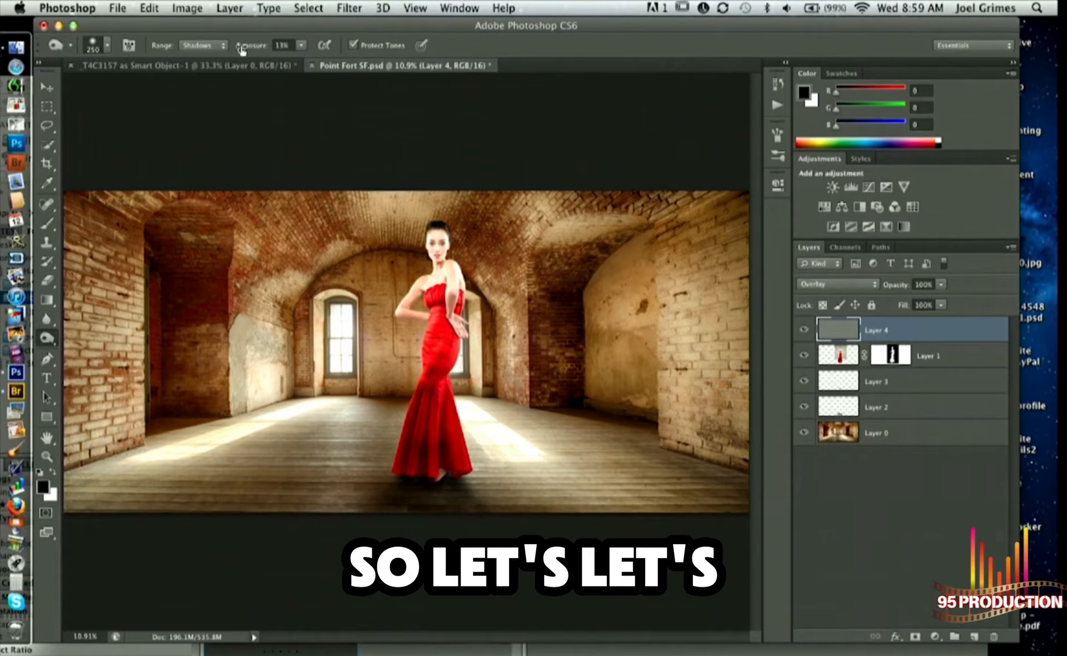
pyautogui.click(211, 45)
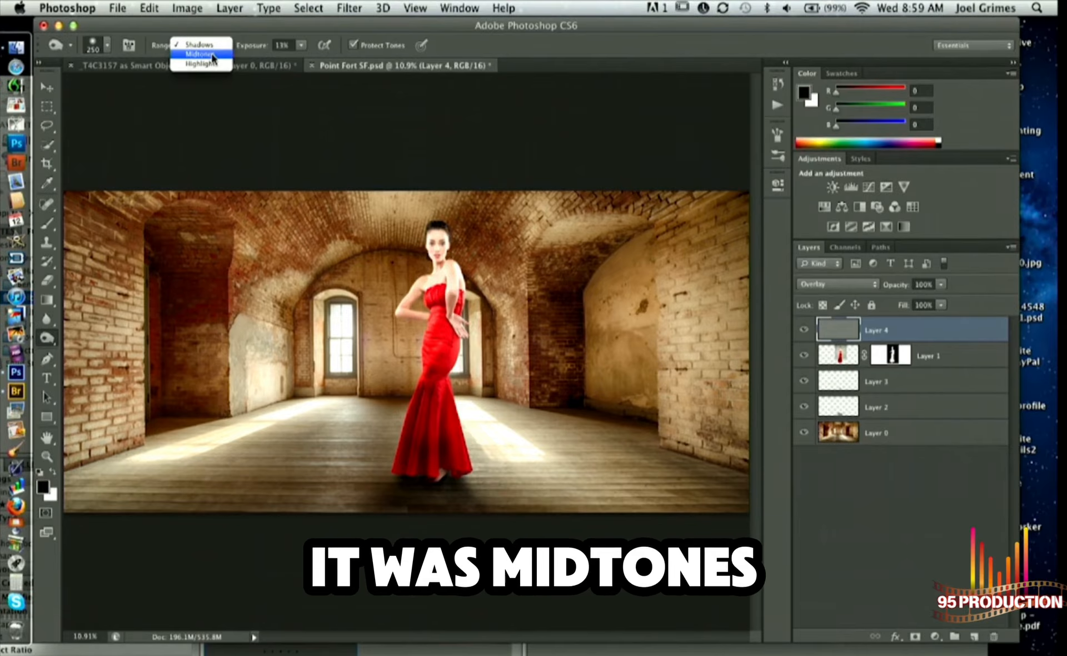
pyautogui.click(199, 44)
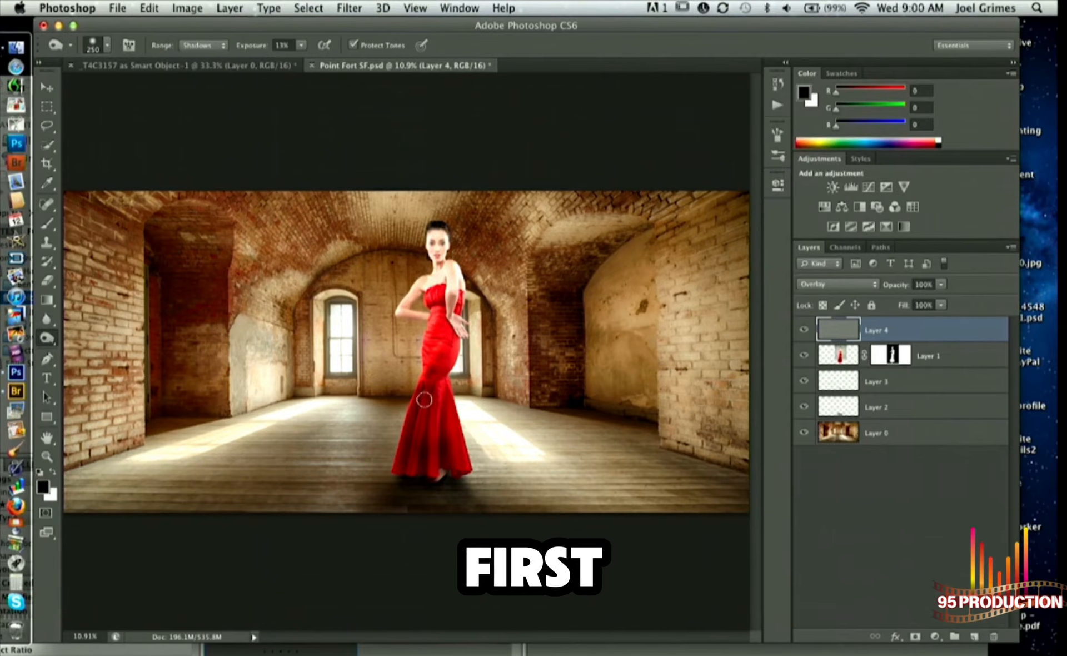
pyautogui.moveTo(424, 399)
pyautogui.mouseDown()
pyautogui.moveTo(429, 373)
pyautogui.moveTo(418, 430)
pyautogui.moveTo(438, 311)
pyautogui.mouseUp()
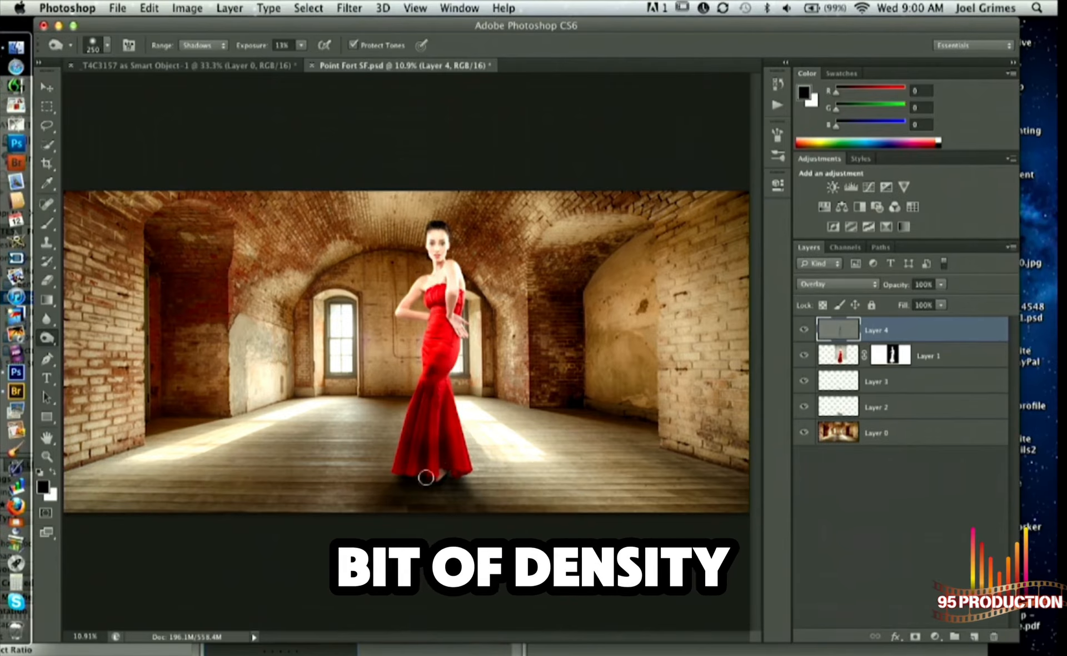
pyautogui.moveTo(440, 472); pyautogui.dragTo(438, 485)
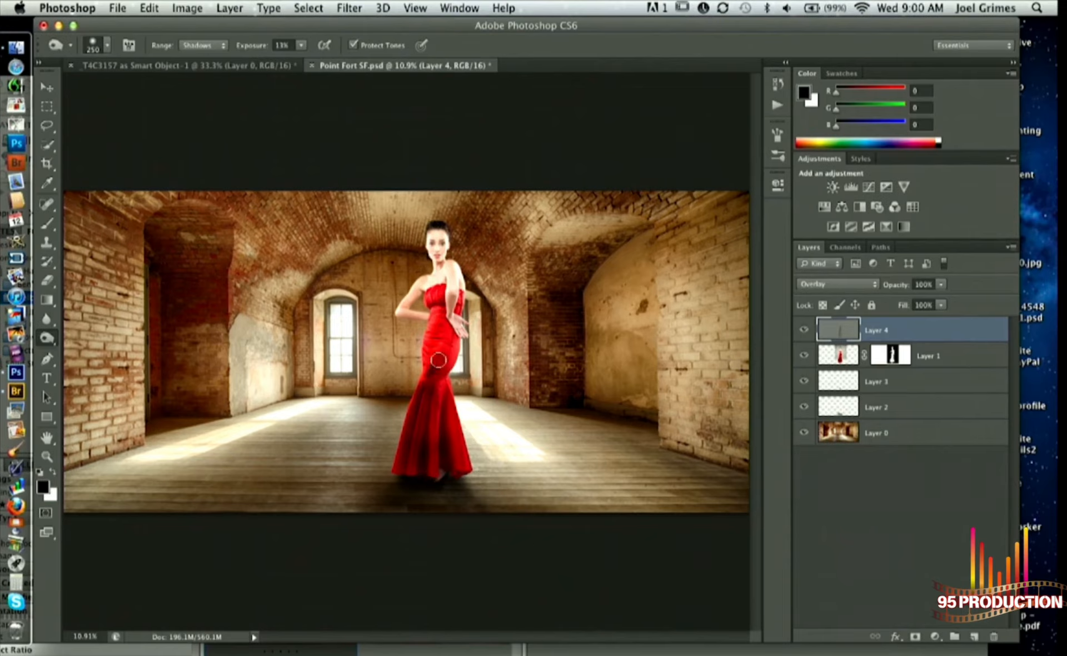
pyautogui.moveTo(439, 299); pyautogui.dragTo(440, 386)
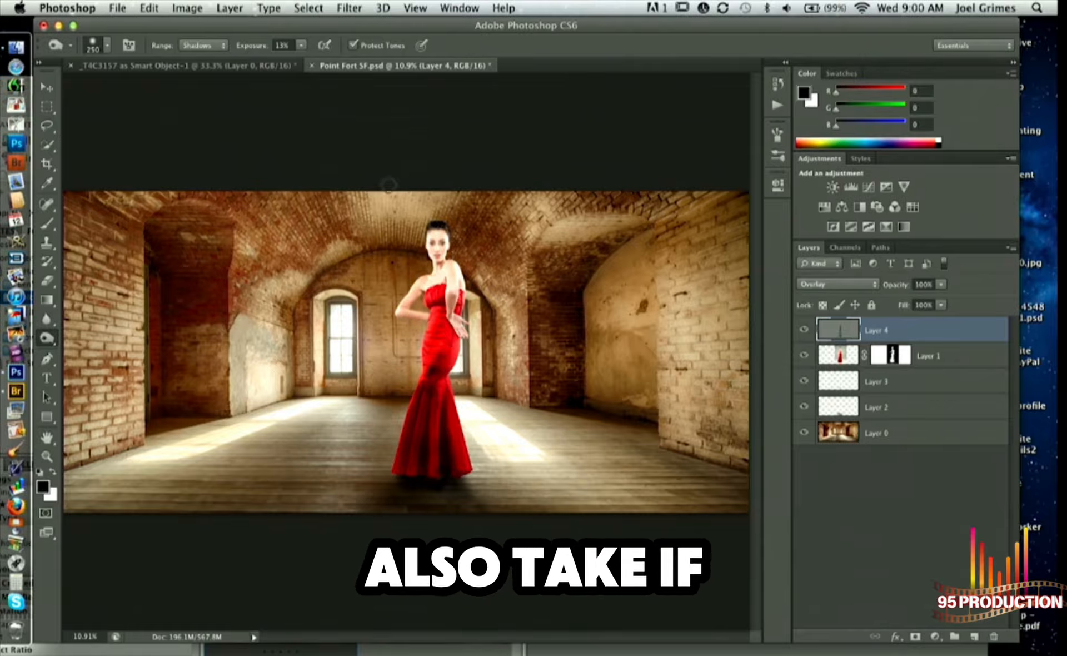
# Set the Burn tool to the Highlights range at 6% exposure and enlarge its brush to 400 px.
pyautogui.click(207, 46)
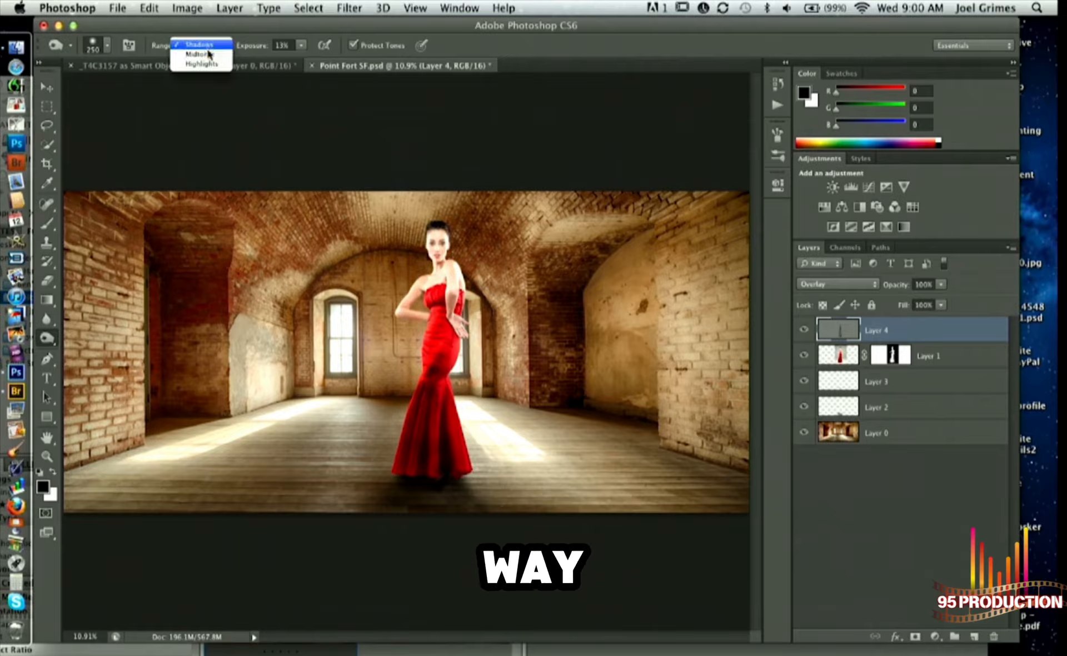
pyautogui.click(209, 64)
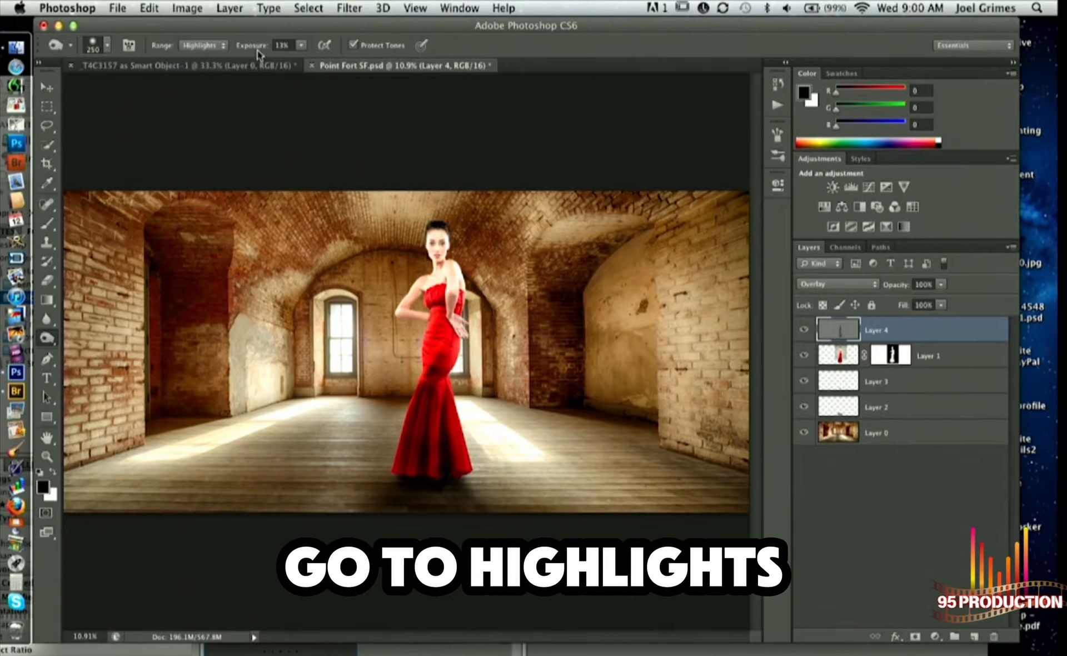
pyautogui.moveTo(258, 46); pyautogui.dragTo(251, 47)
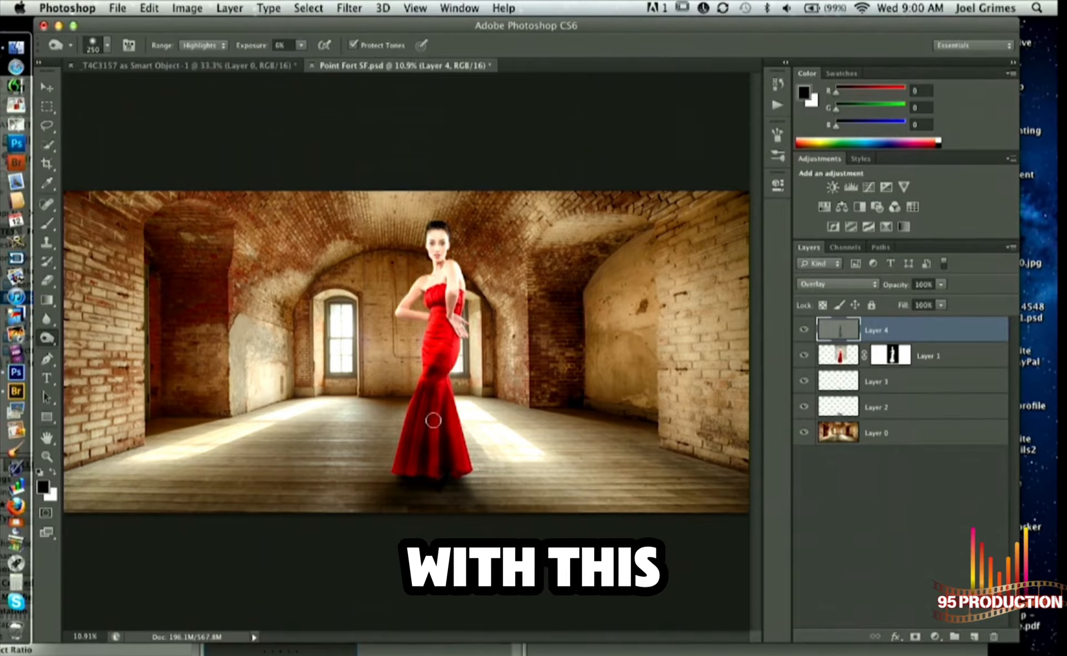
pyautogui.press(']')
pyautogui.press(']')
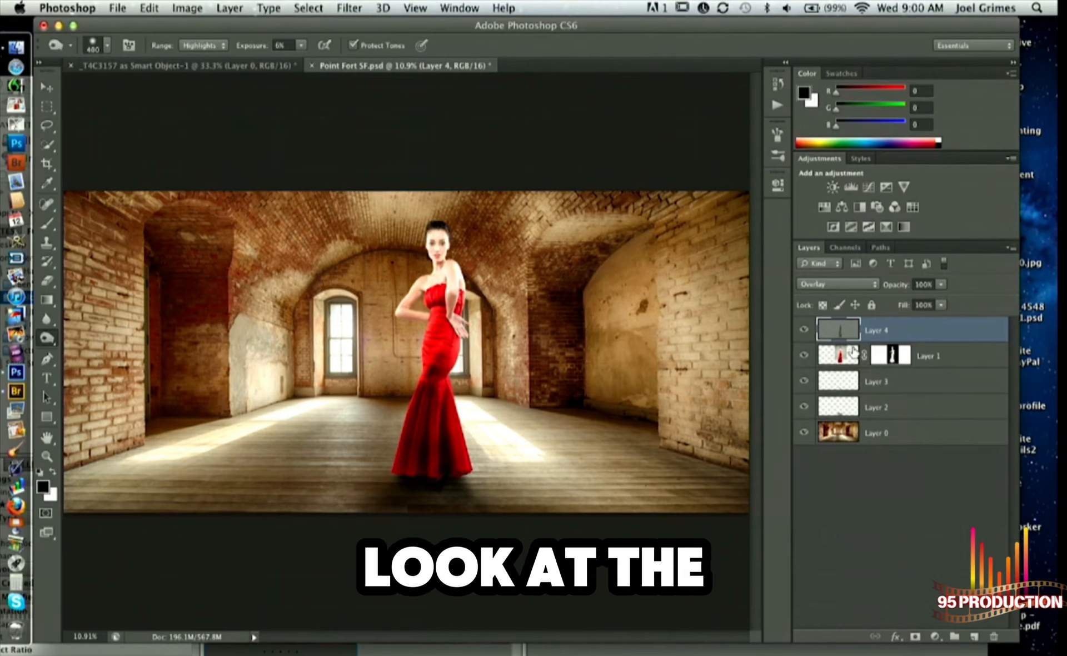
# Select Layer 2 and set the Brush tool to 18% opacity, 20% flow and 200 px for deepening the floor shadow.
pyautogui.press('super+minus')
pyautogui.press('super+minus')
pyautogui.press('super+minus')
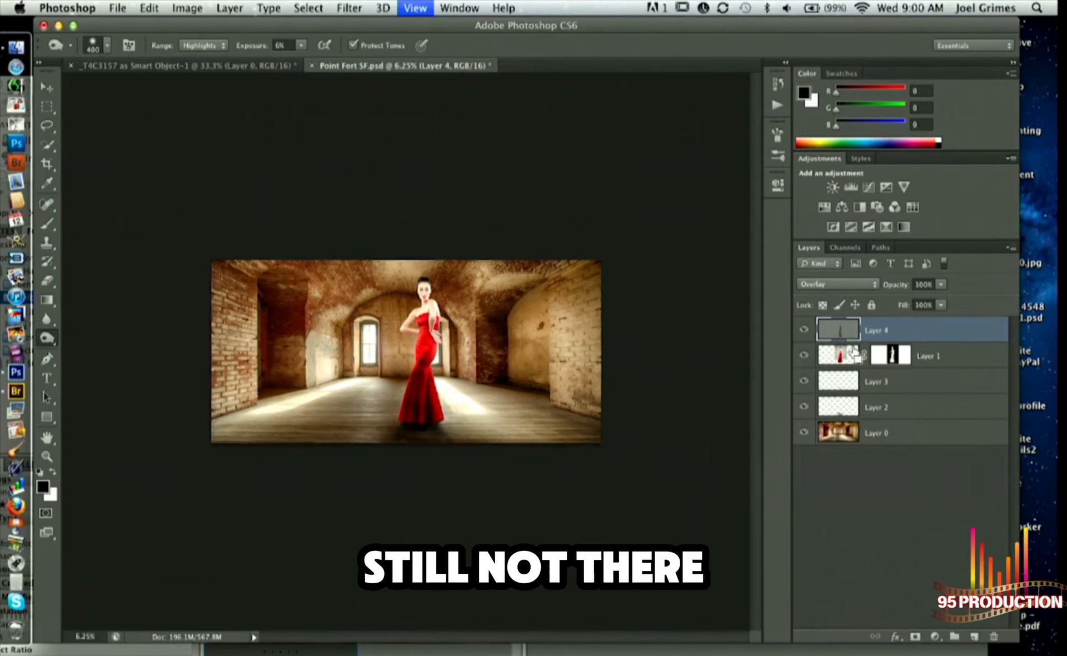
pyautogui.press('super+plus')
pyautogui.press('super+plus')
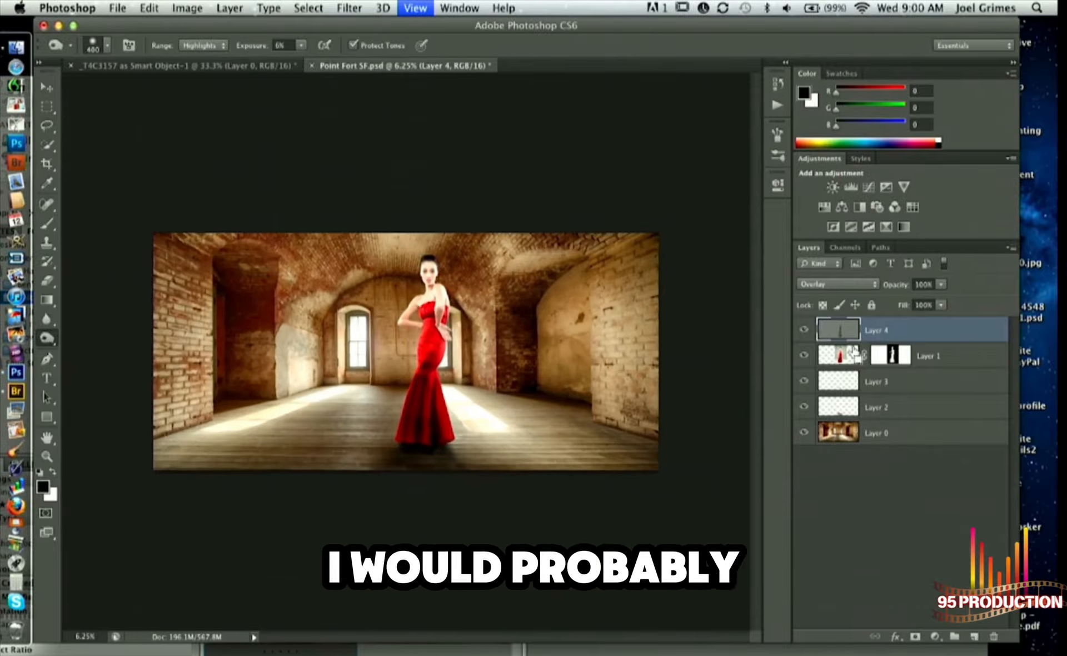
pyautogui.click(837, 410)
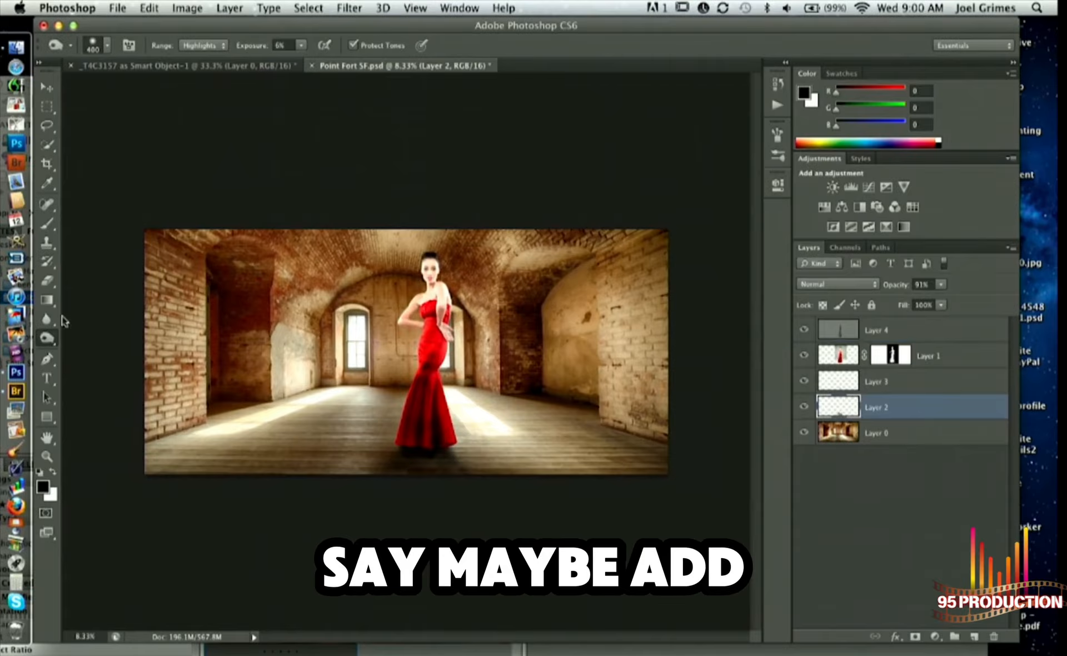
pyautogui.click(47, 223)
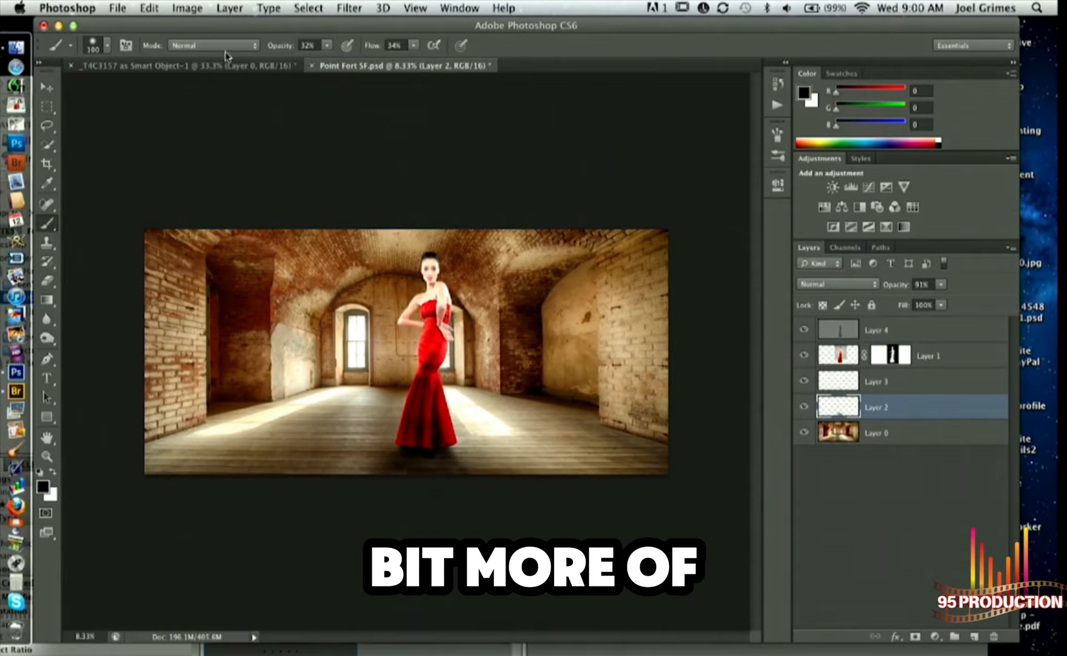
pyautogui.moveTo(287, 46); pyautogui.dragTo(277, 47)
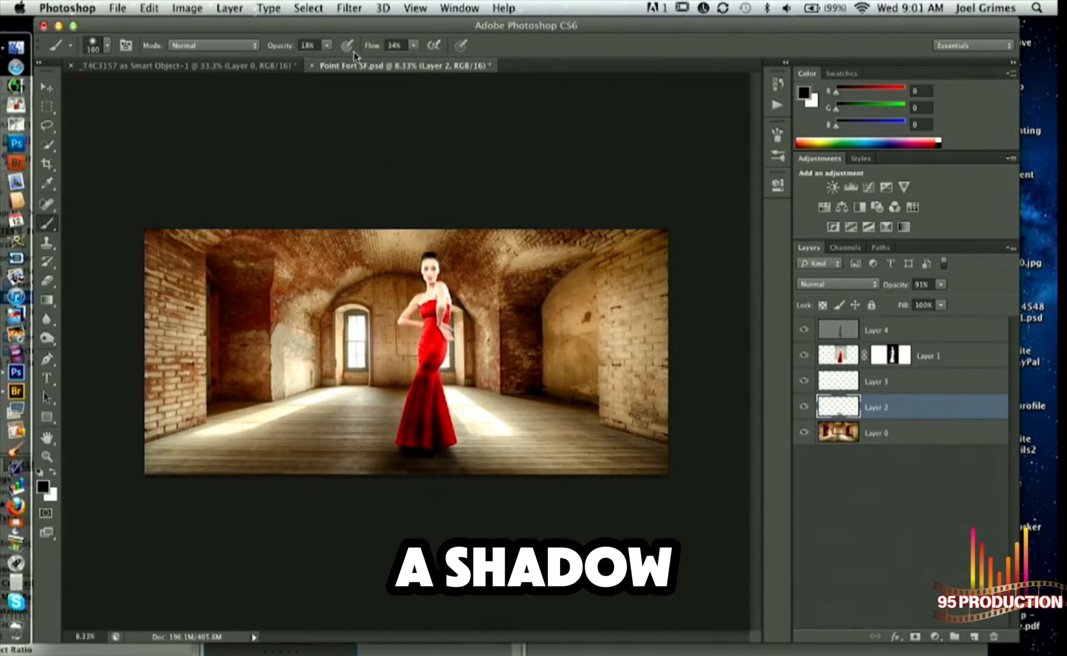
pyautogui.moveTo(374, 48); pyautogui.dragTo(363, 44)
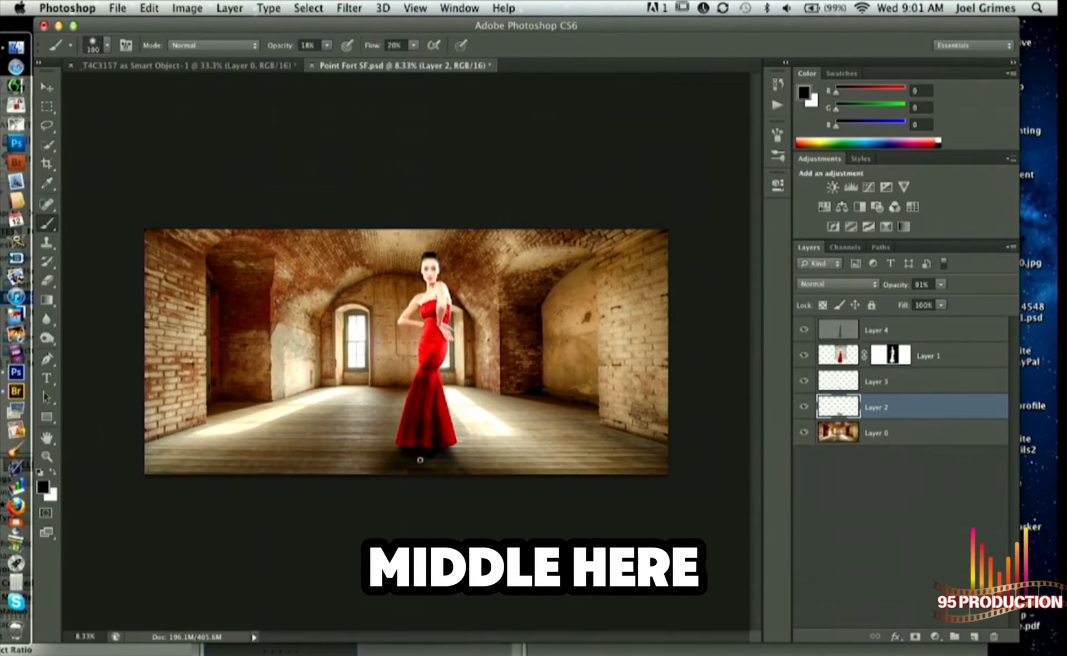
pyautogui.press(']')
pyautogui.press(']')
pyautogui.press(']')
pyautogui.press(']')
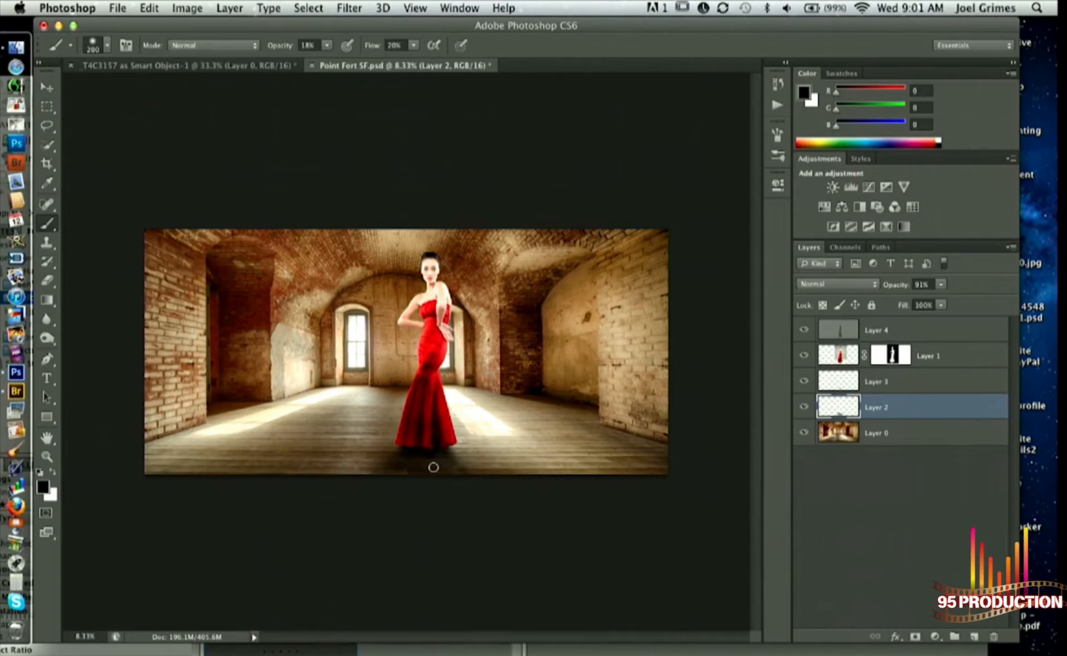